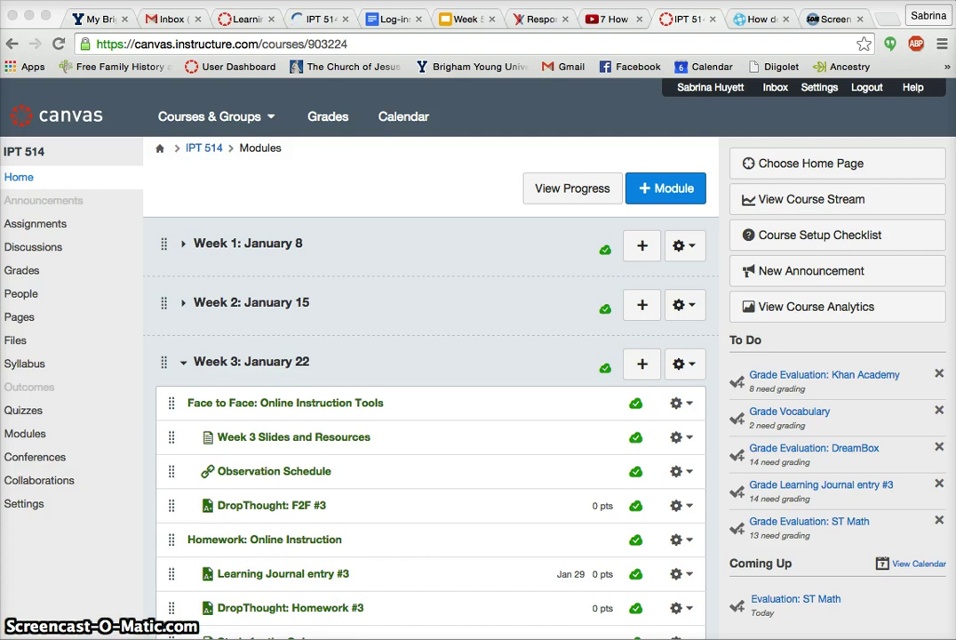
- Check the course's quiz list, then return to the course home and scroll to Example Module
click(25, 414)
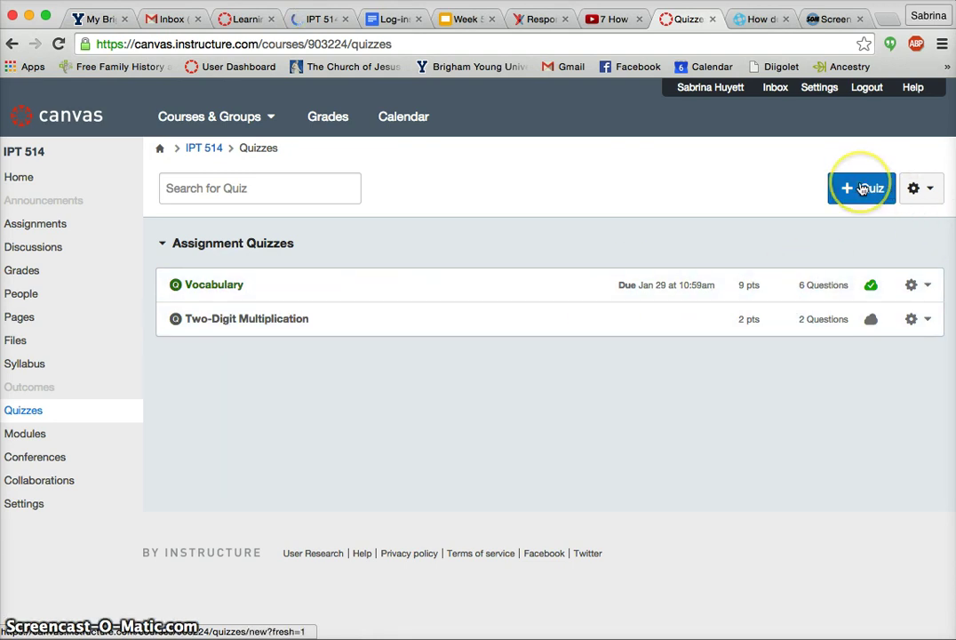
click(23, 178)
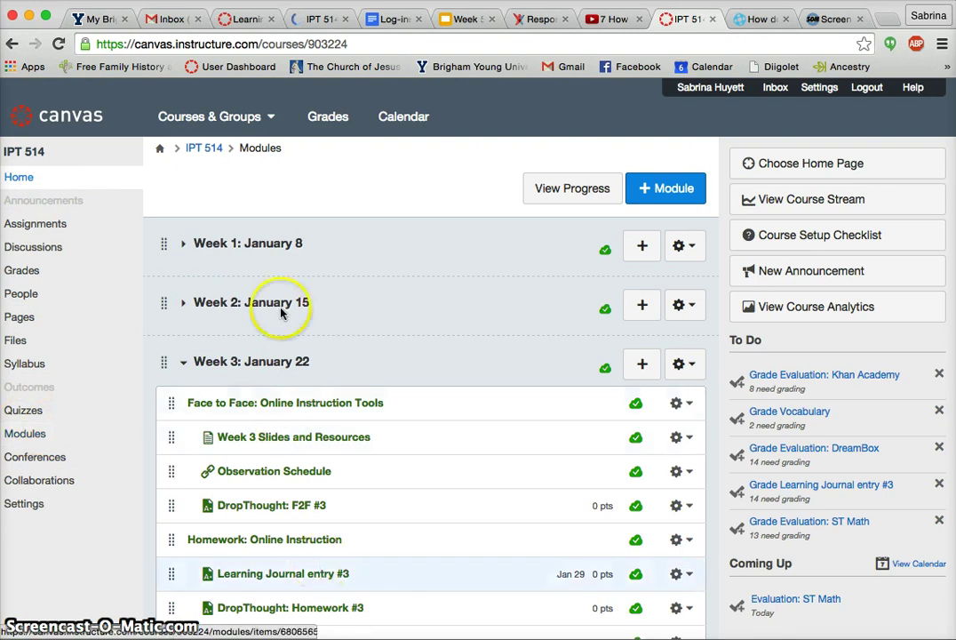
scroll(389, 457, down, 15)
scroll(389, 457, down, 5)
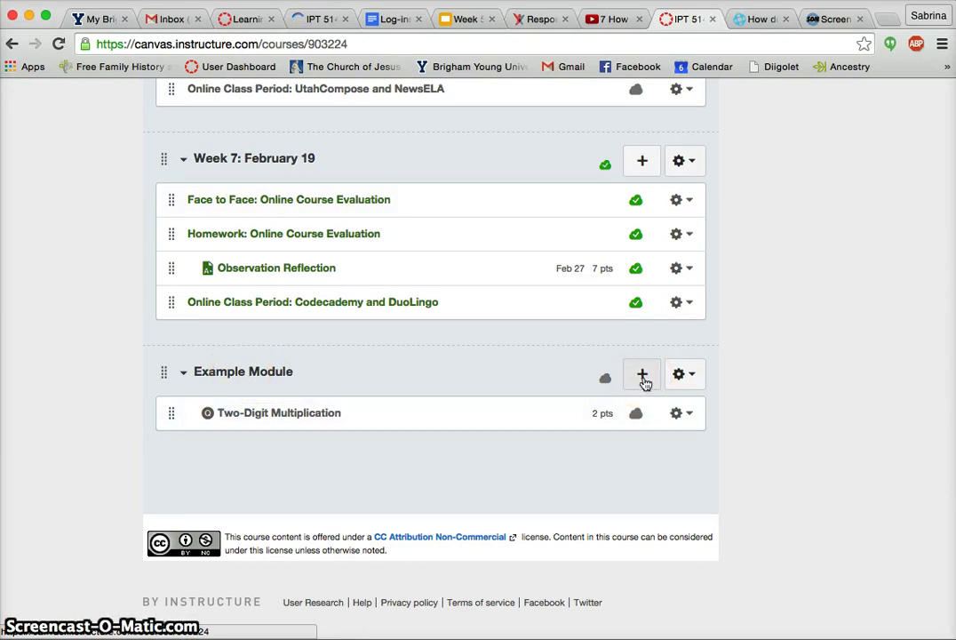
- Add a new quiz named 'Example Quiz' in the Assignments group to Example Module
click(643, 378)
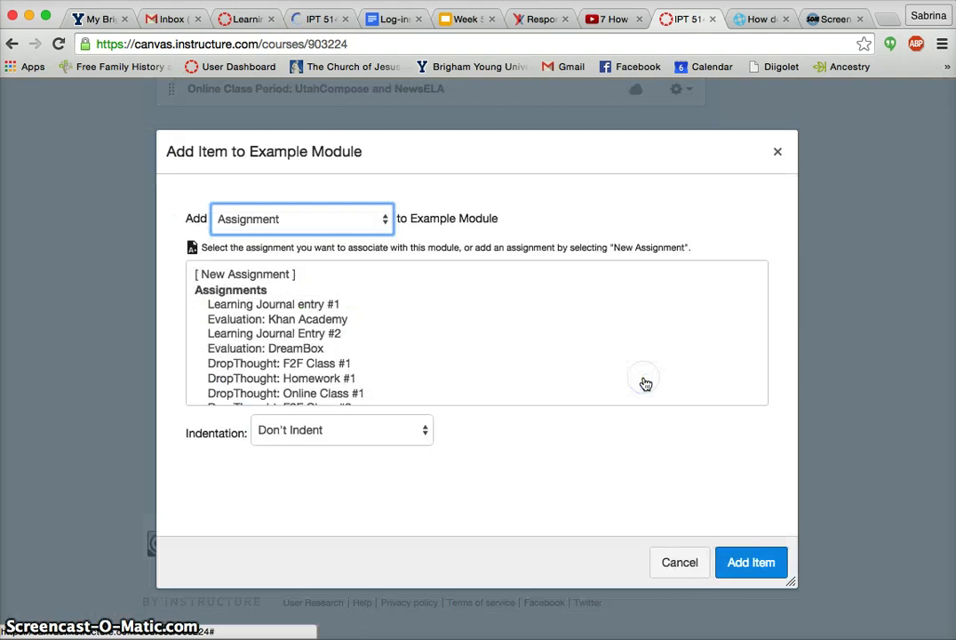
click(385, 222)
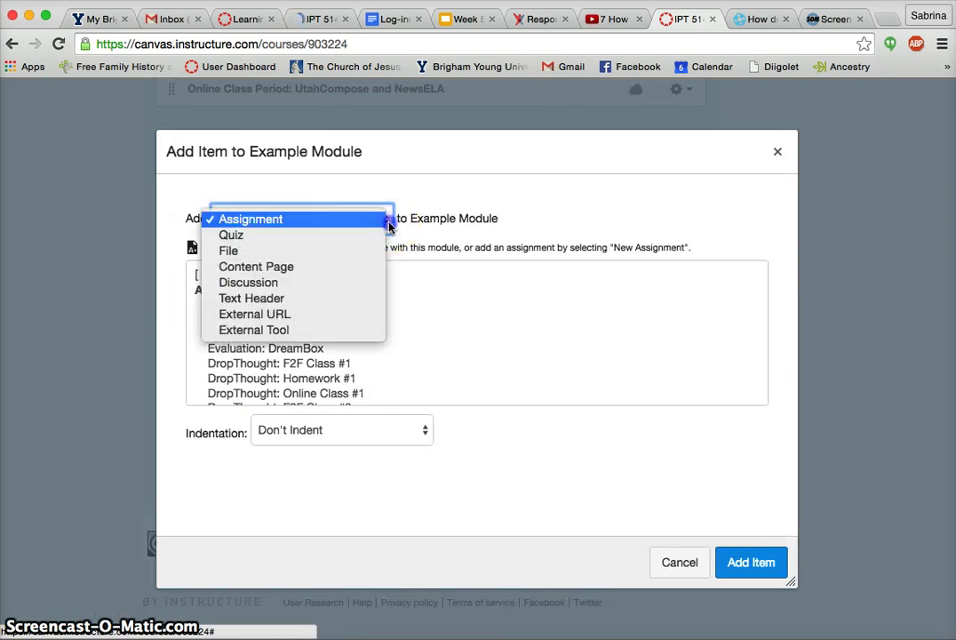
click(324, 236)
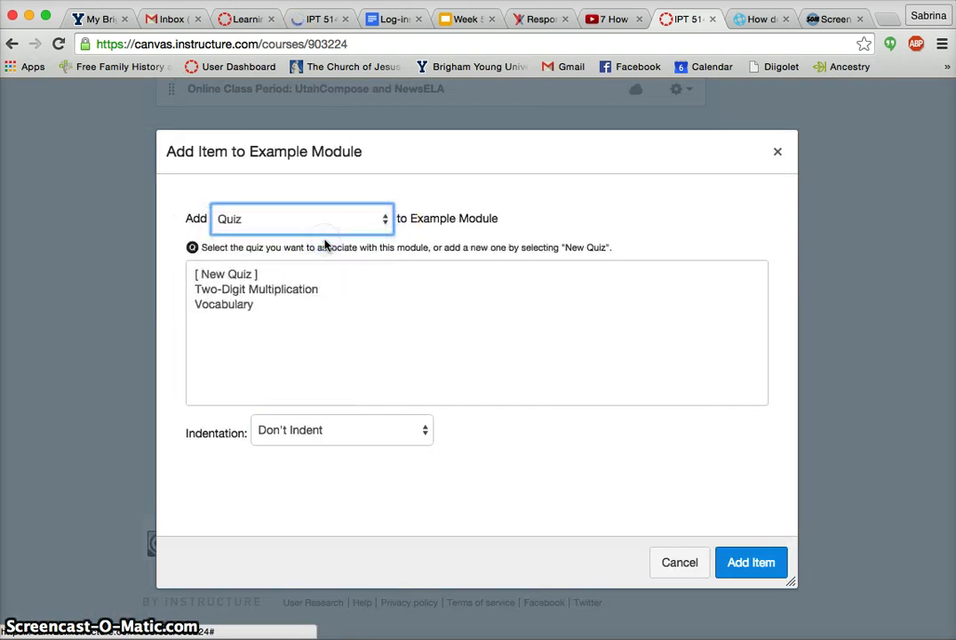
click(239, 279)
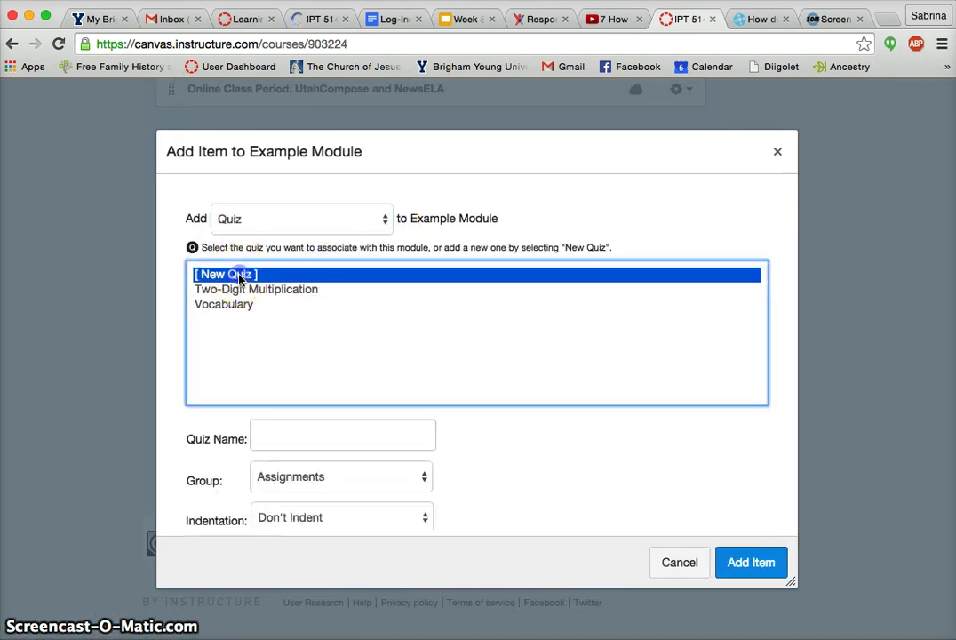
click(308, 444)
text(Example Quiz)
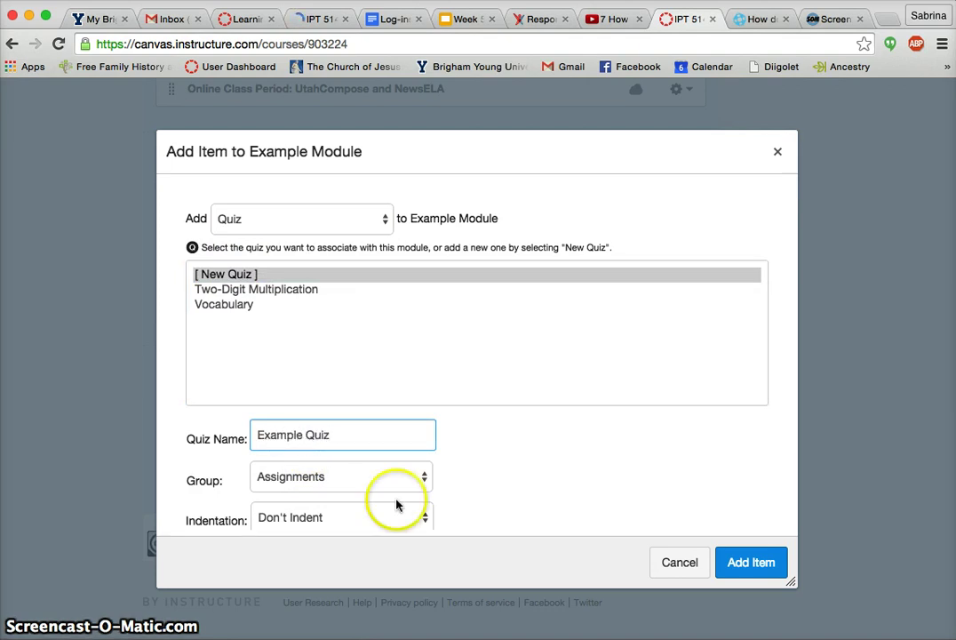
click(425, 481)
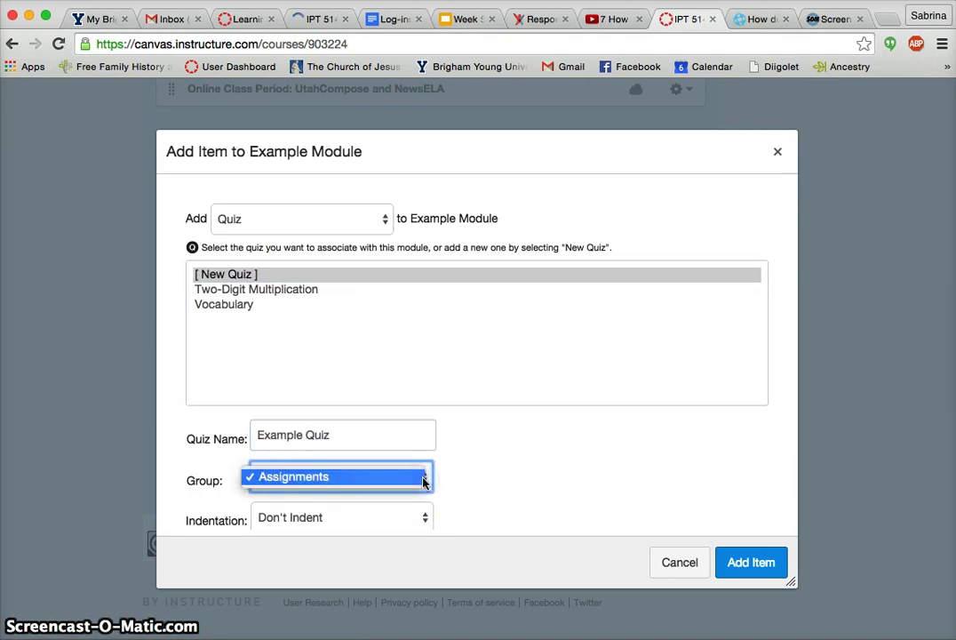
click(476, 473)
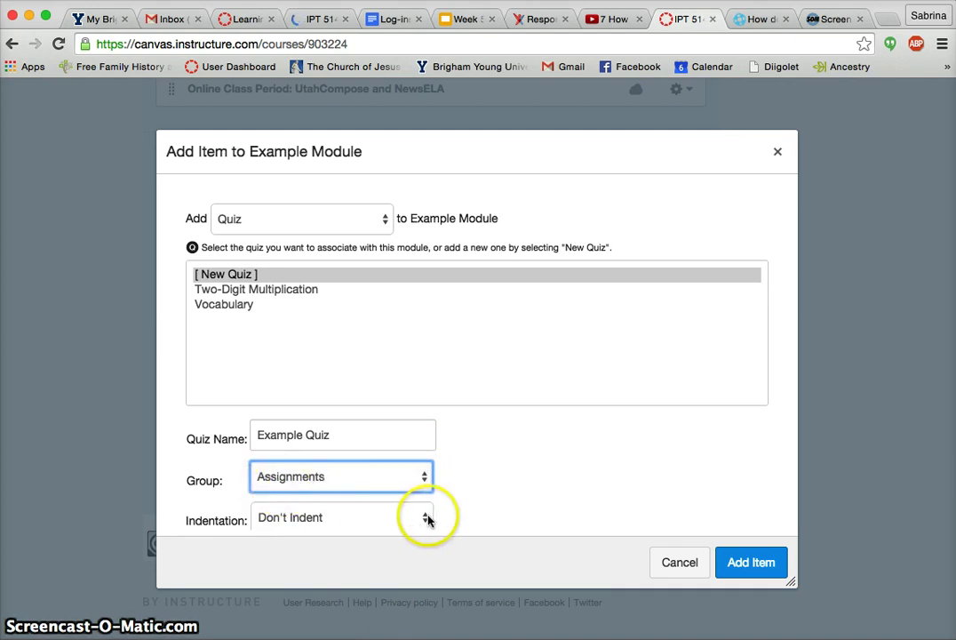
click(761, 569)
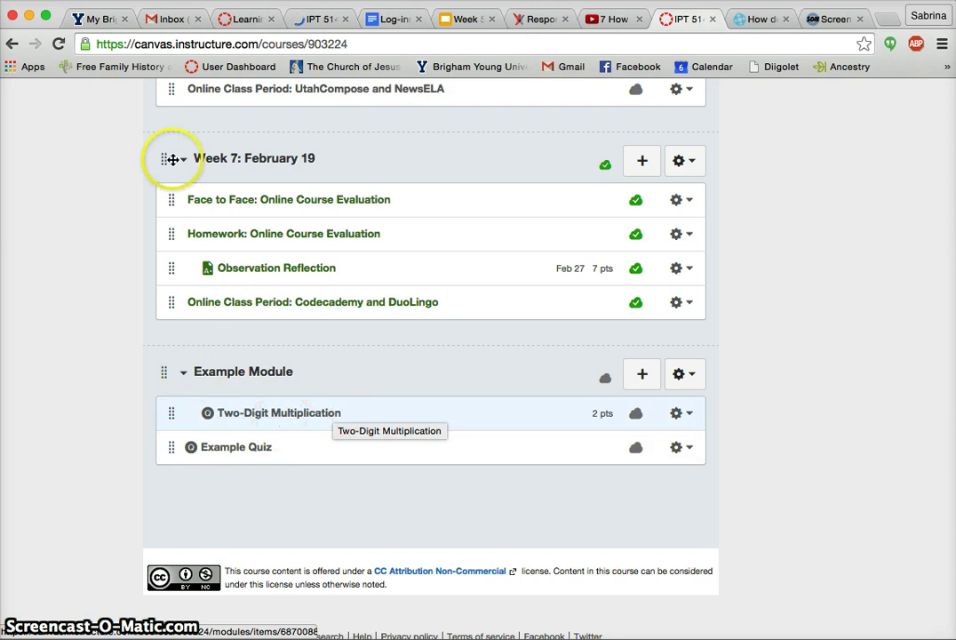
scroll(151, 126, up, 5)
scroll(151, 126, up, 15)
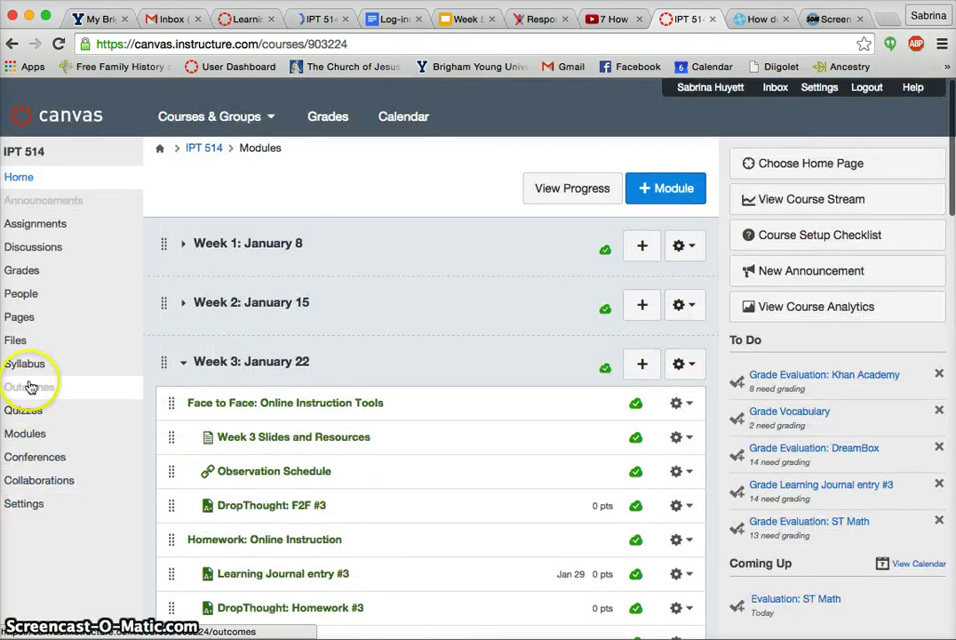
click(27, 415)
scroll(138, 457, down, 20)
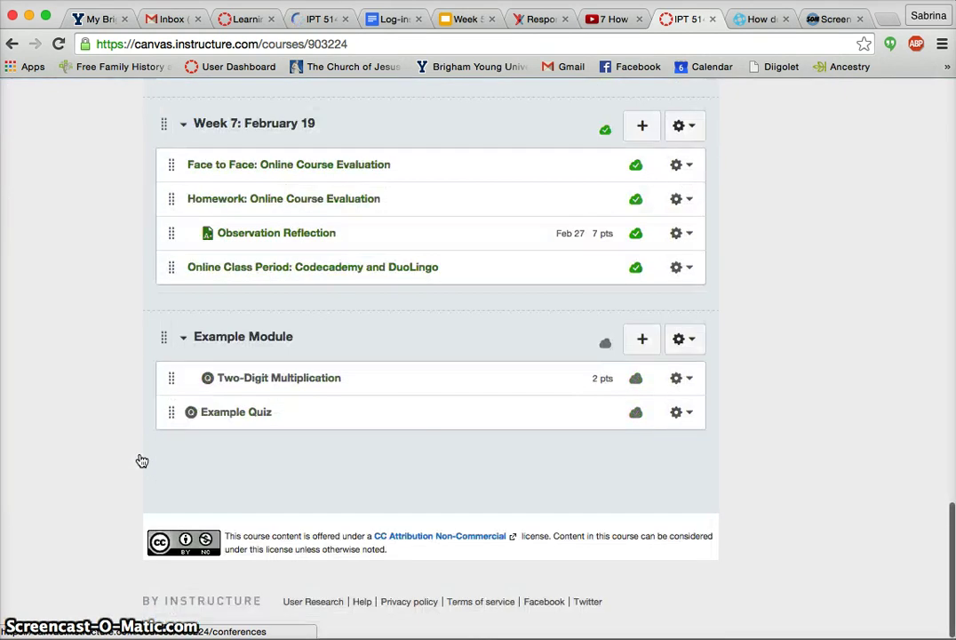
click(643, 342)
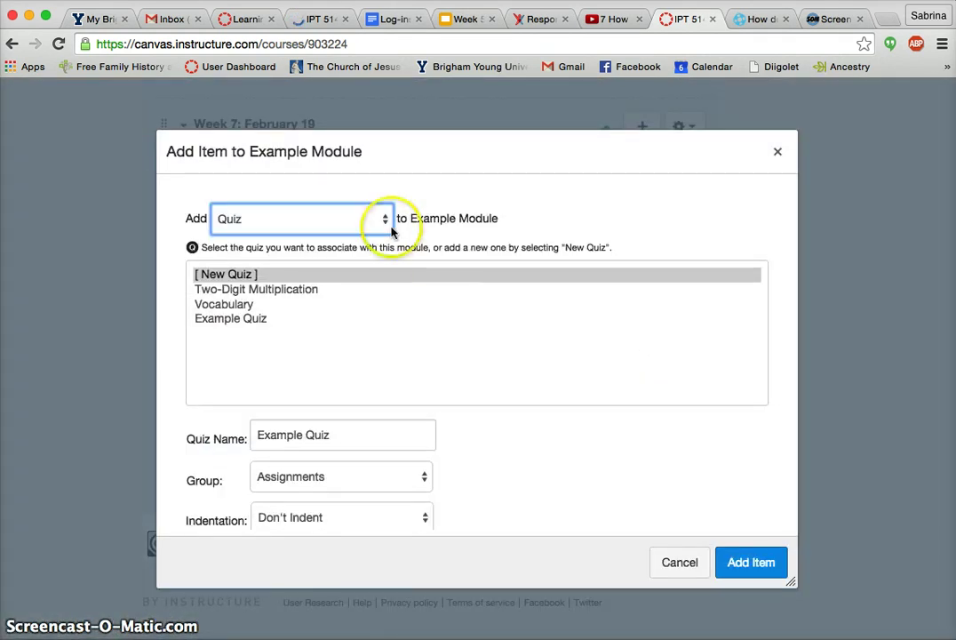
click(261, 290)
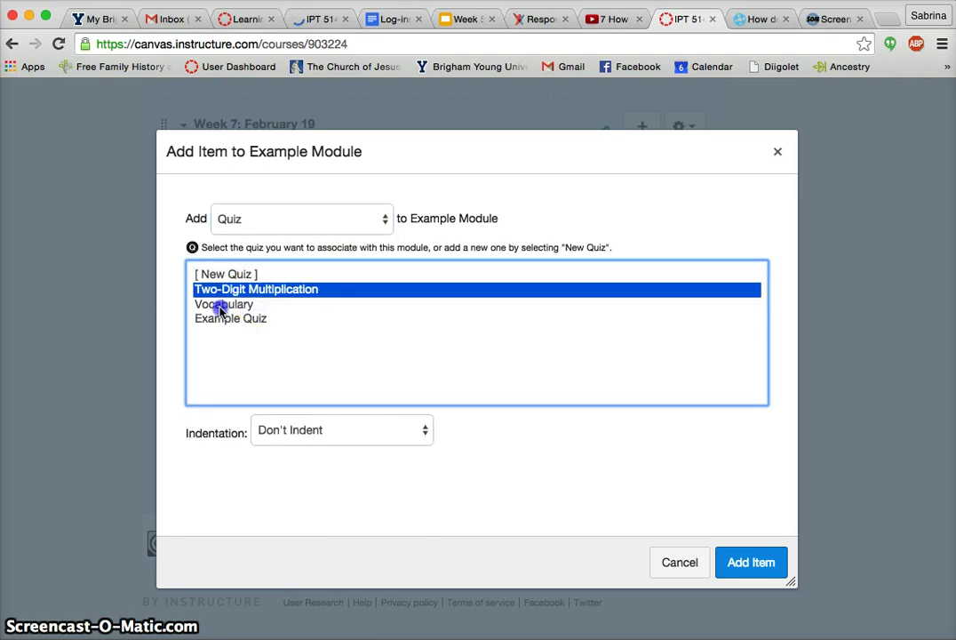
click(221, 307)
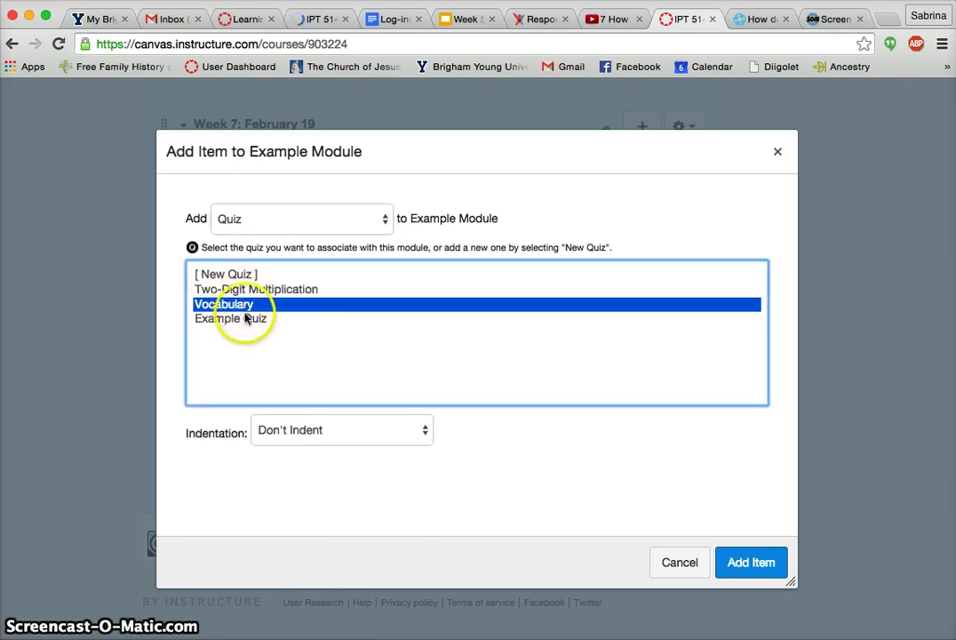
click(679, 563)
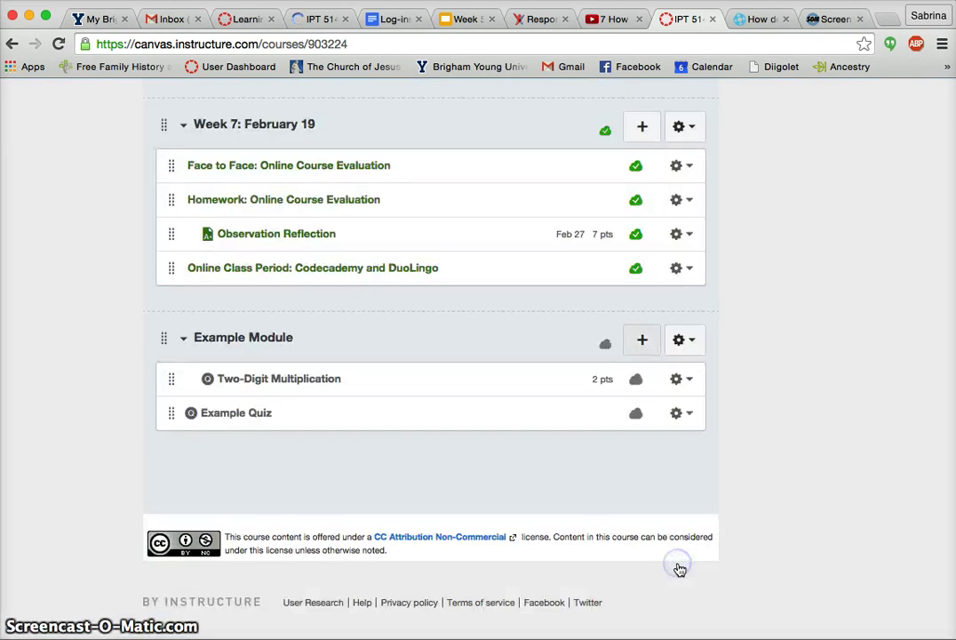
- Open Example Quiz from the module, review its page, and put it into edit mode
click(231, 415)
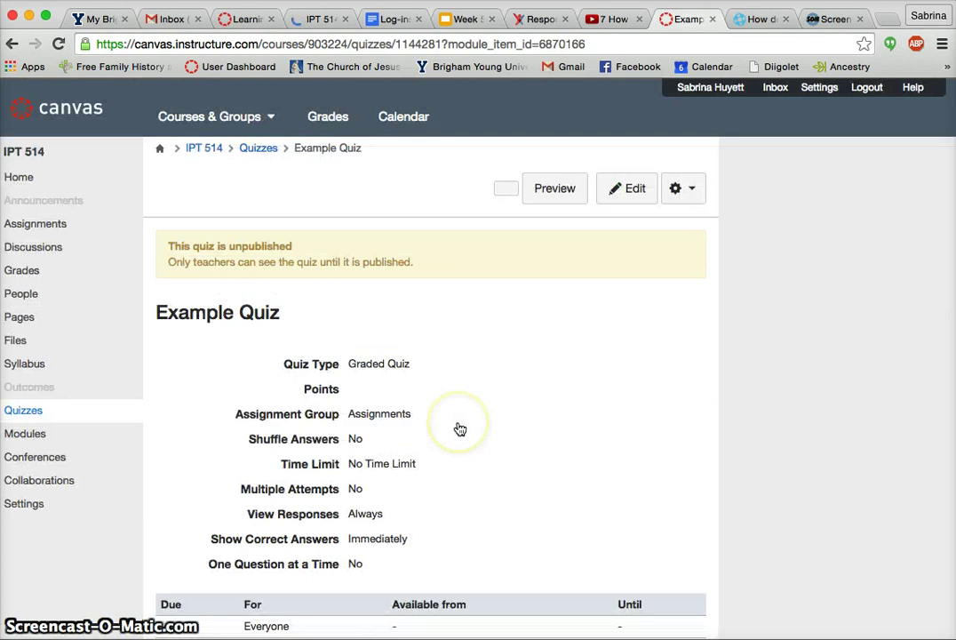
scroll(555, 384, down, 1)
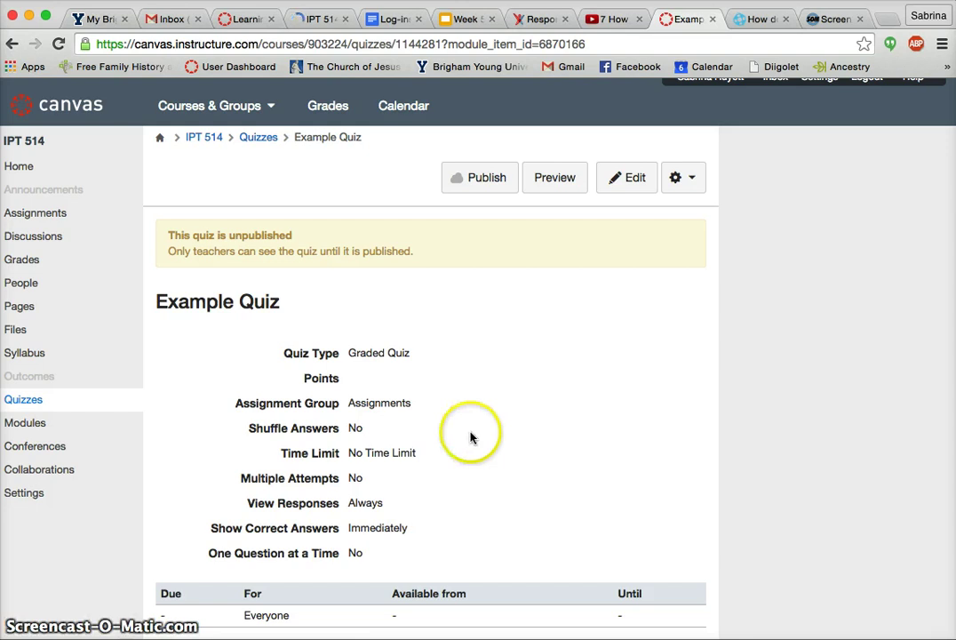
scroll(471, 437, down, 1)
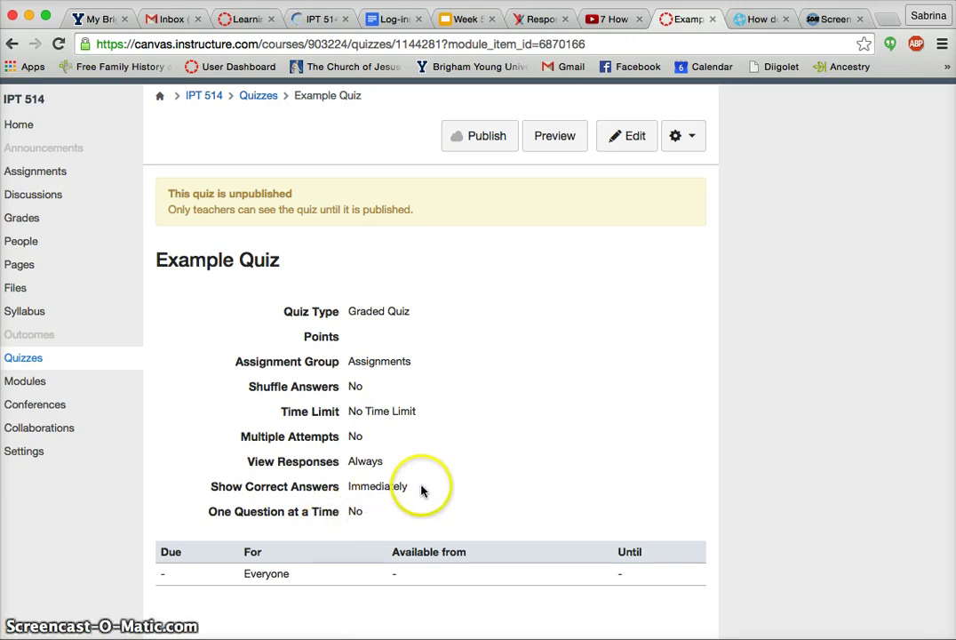
click(623, 145)
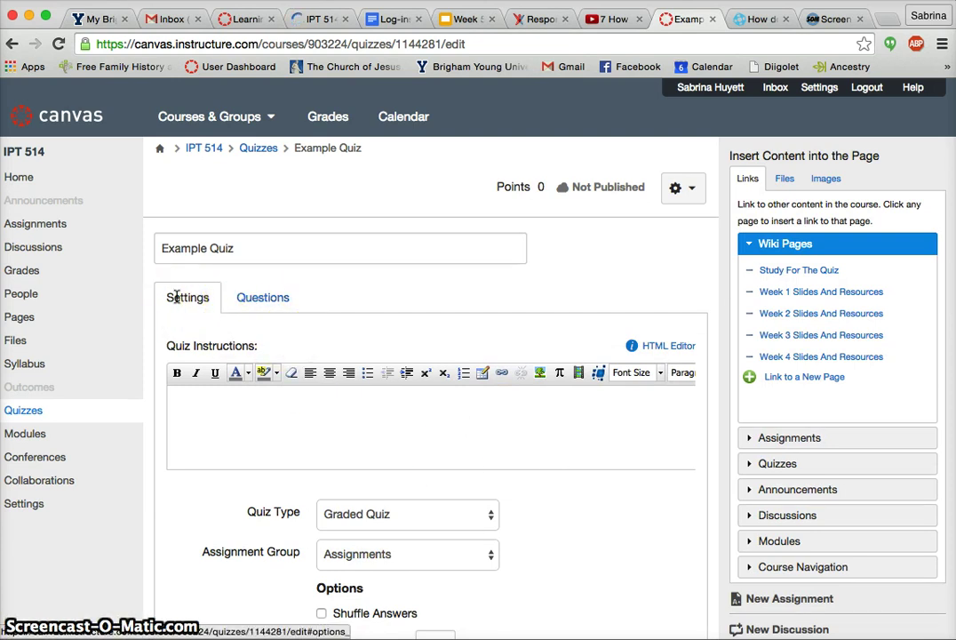
- Place the cursor in the Quiz Instructions editor and start a Record/Upload Media comment
click(276, 299)
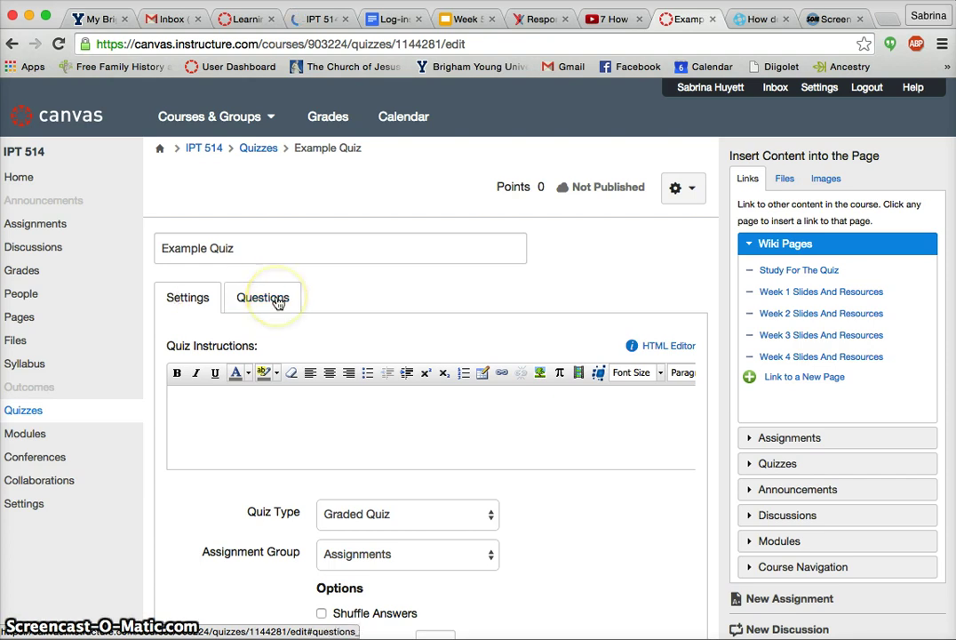
click(495, 427)
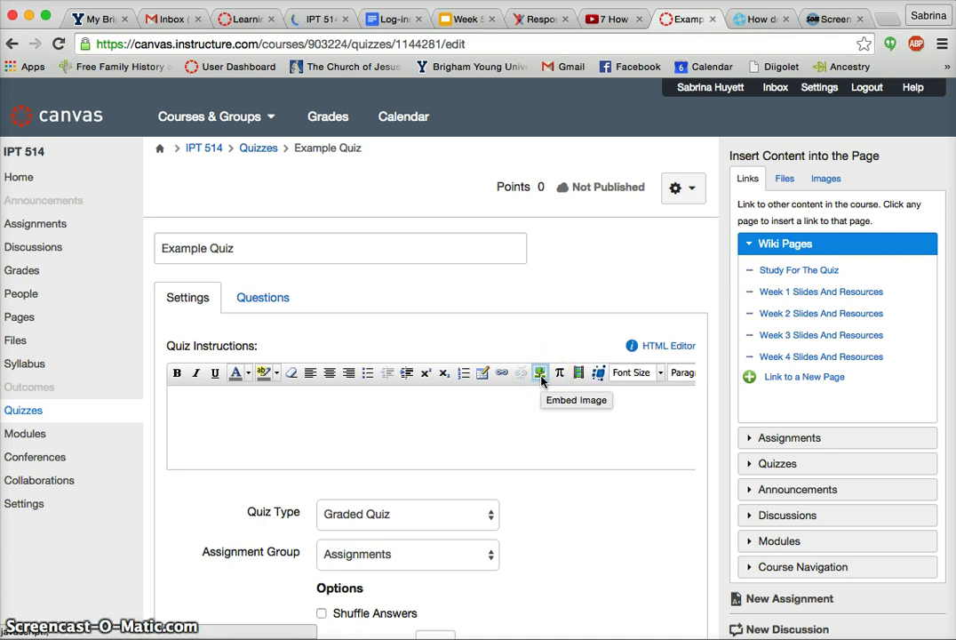
click(579, 377)
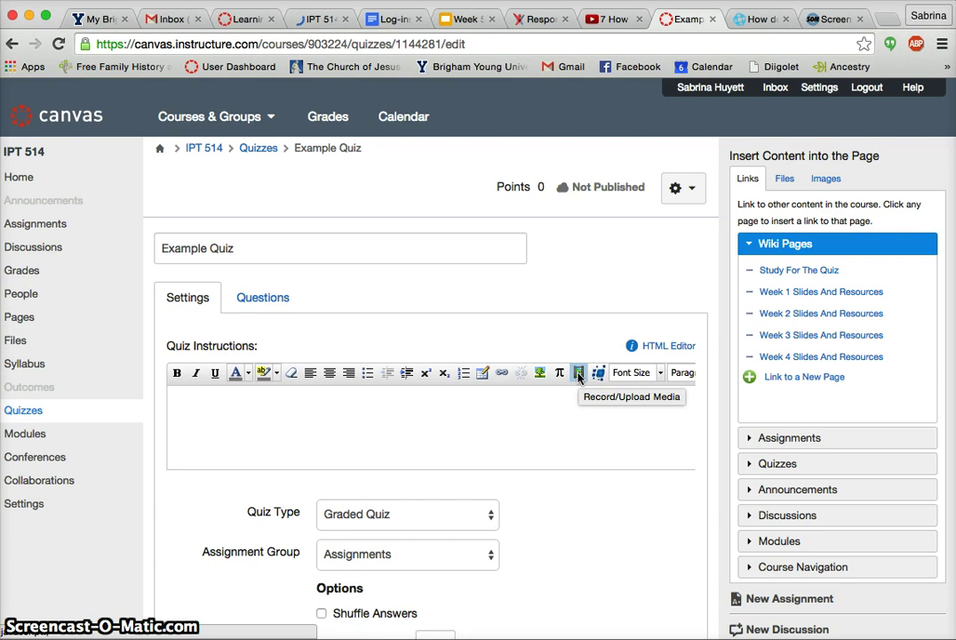
click(578, 377)
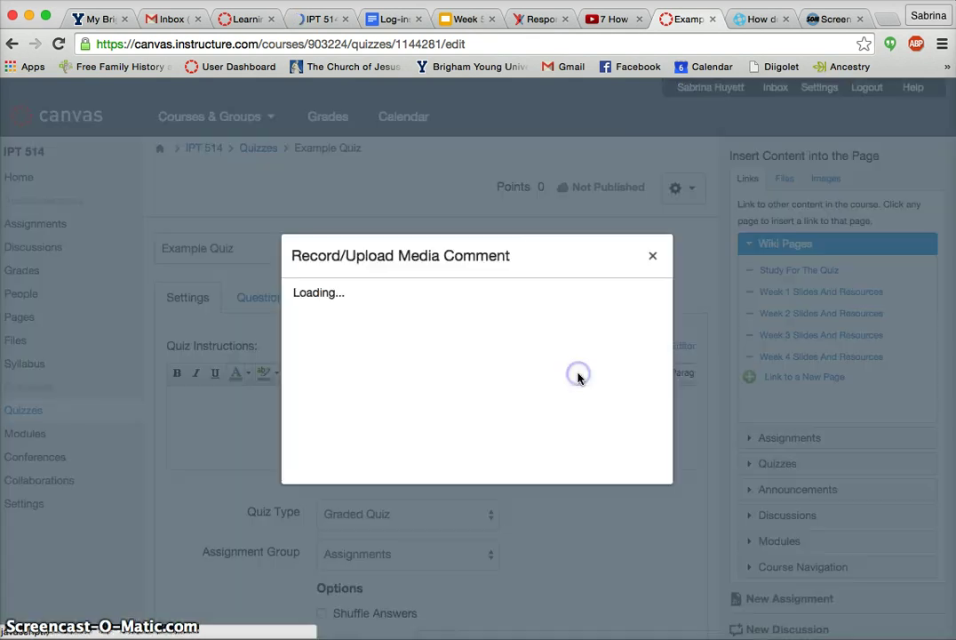
- Allow camera and microphone access, record a webcam video, and save it into the instructions
click(618, 399)
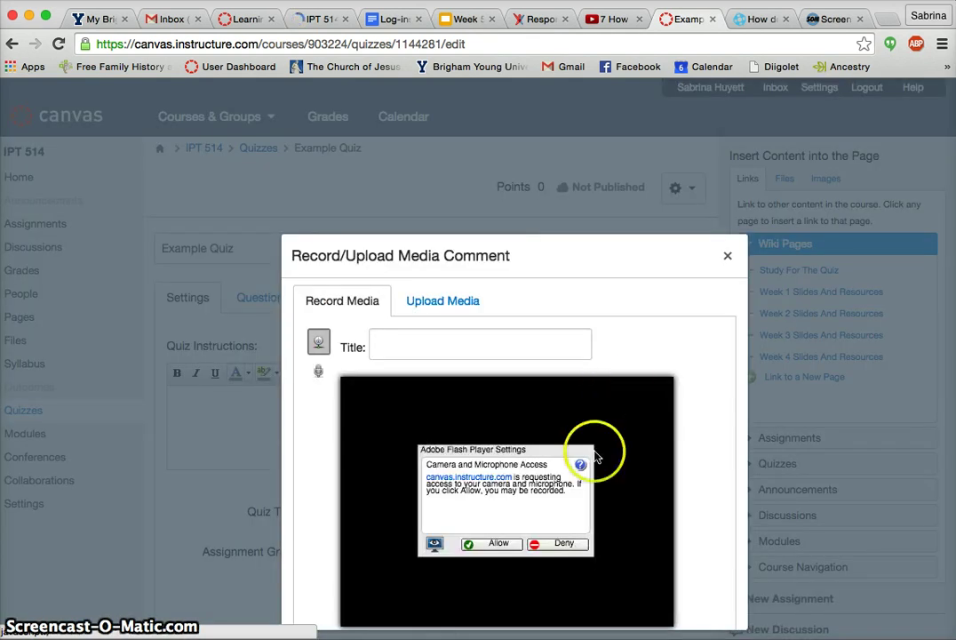
click(495, 545)
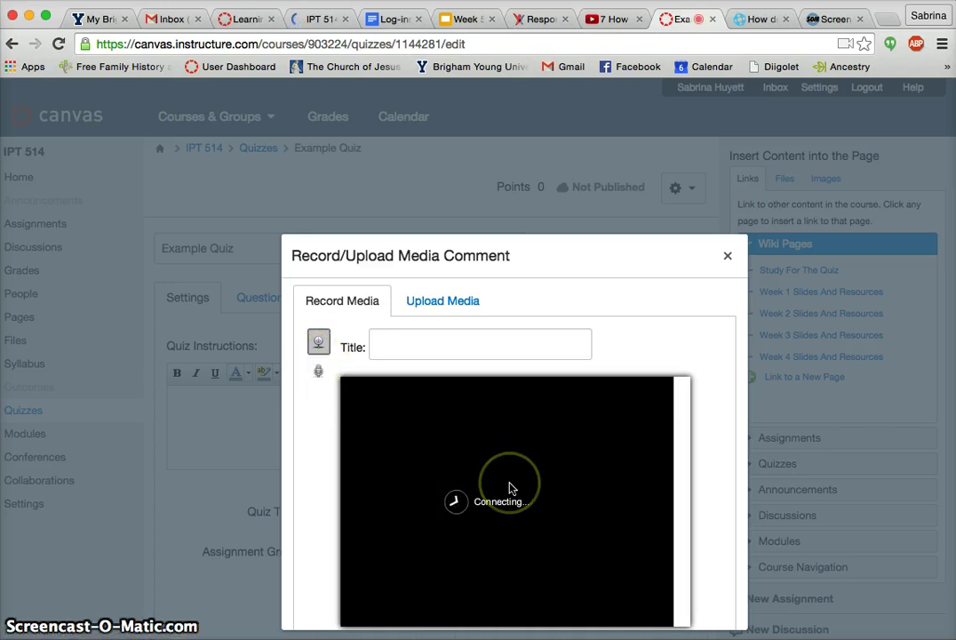
scroll(511, 486, down, 3)
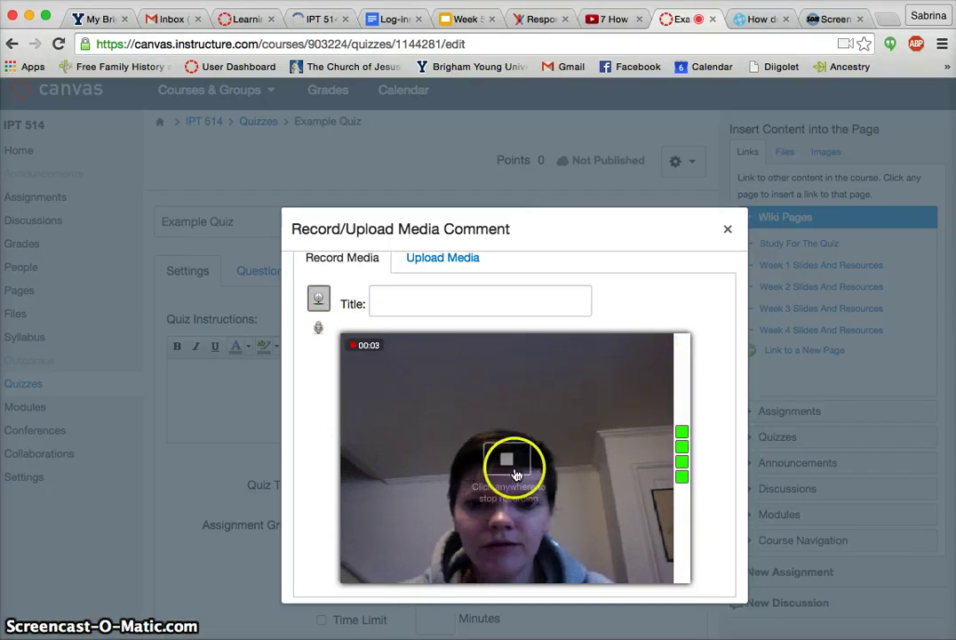
click(512, 467)
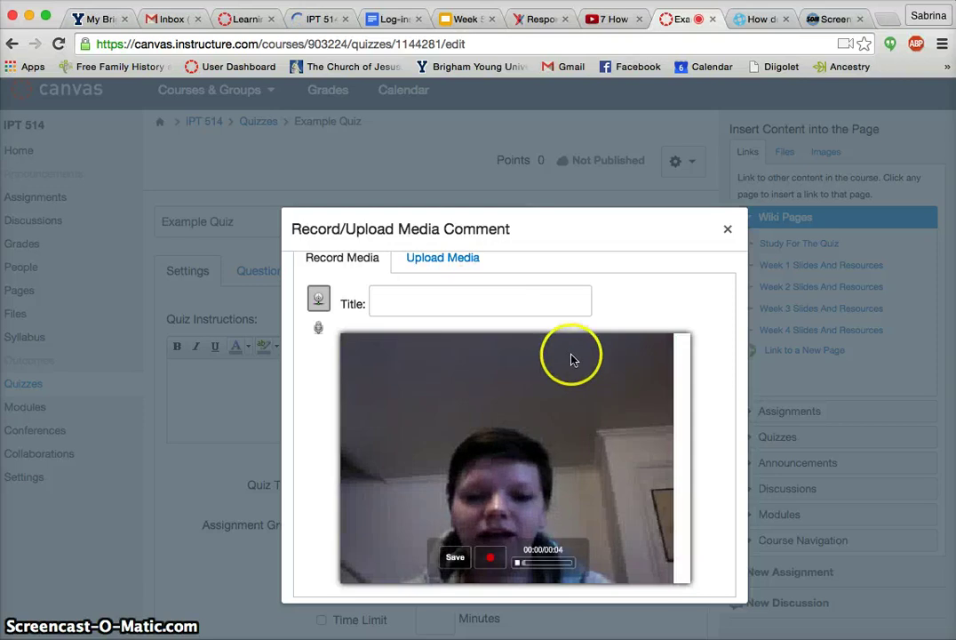
scroll(572, 358, up, 1)
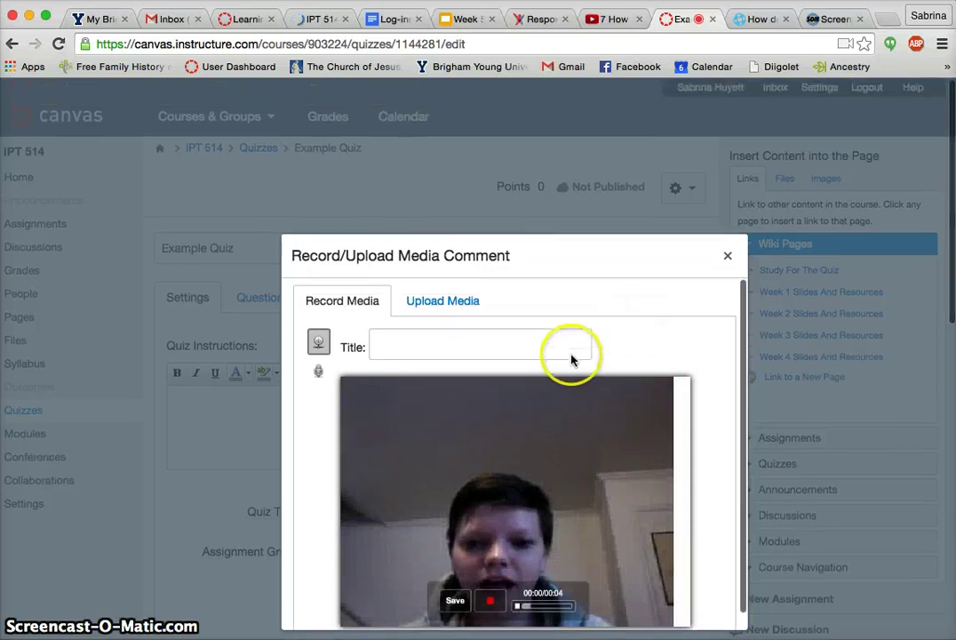
click(454, 602)
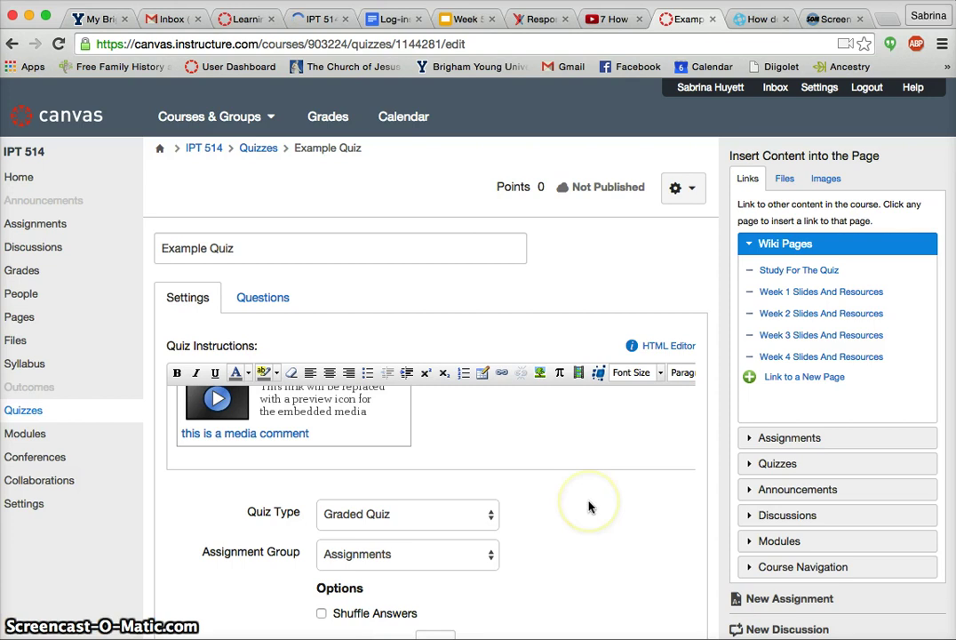
- Keep the quiz type as Graded Quiz and turn on Shuffle Answers
scroll(588, 506, down, 3)
scroll(588, 506, down, 5)
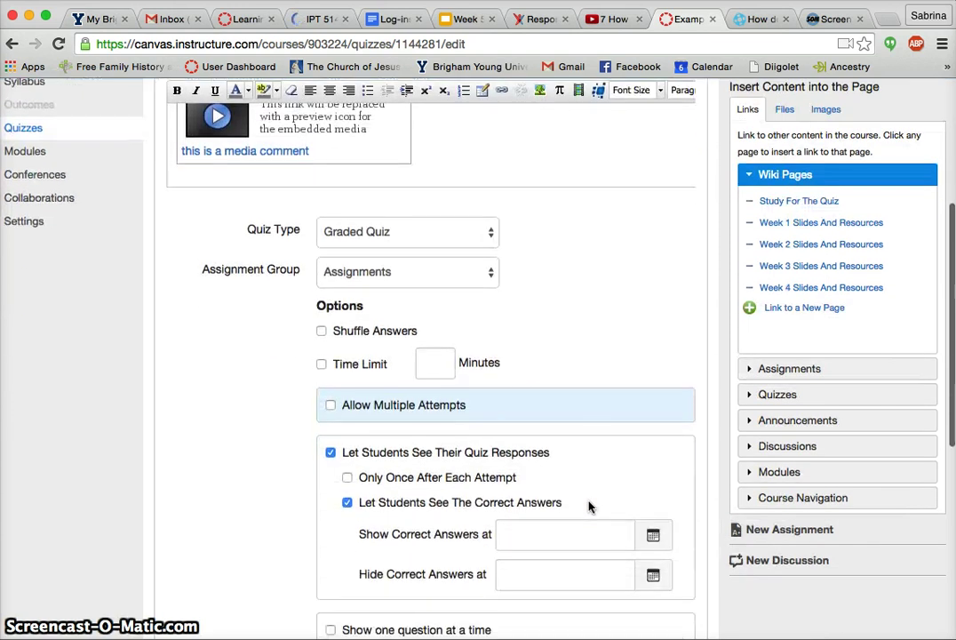
click(492, 233)
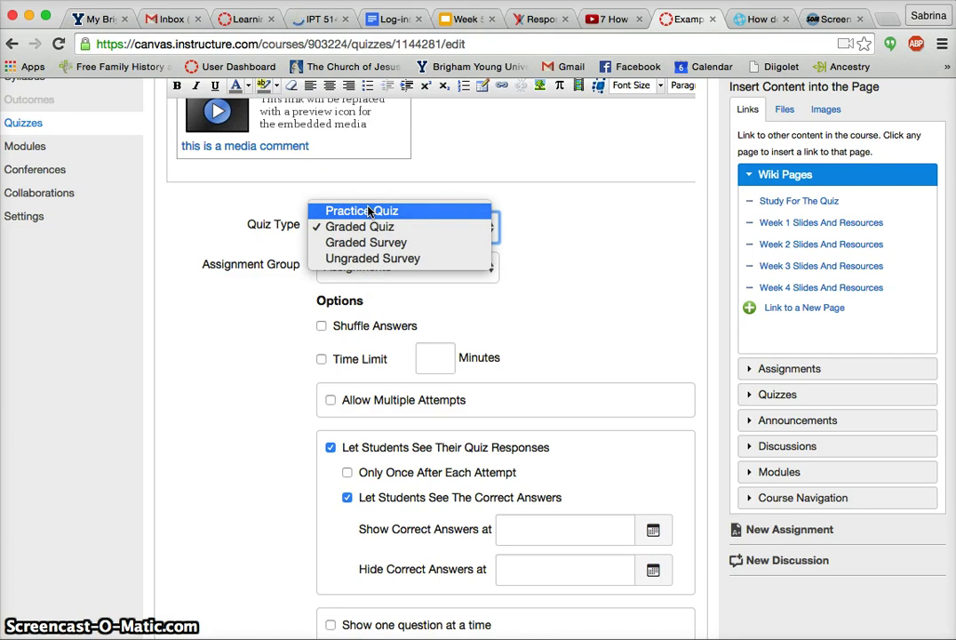
drag(347, 224, 370, 239)
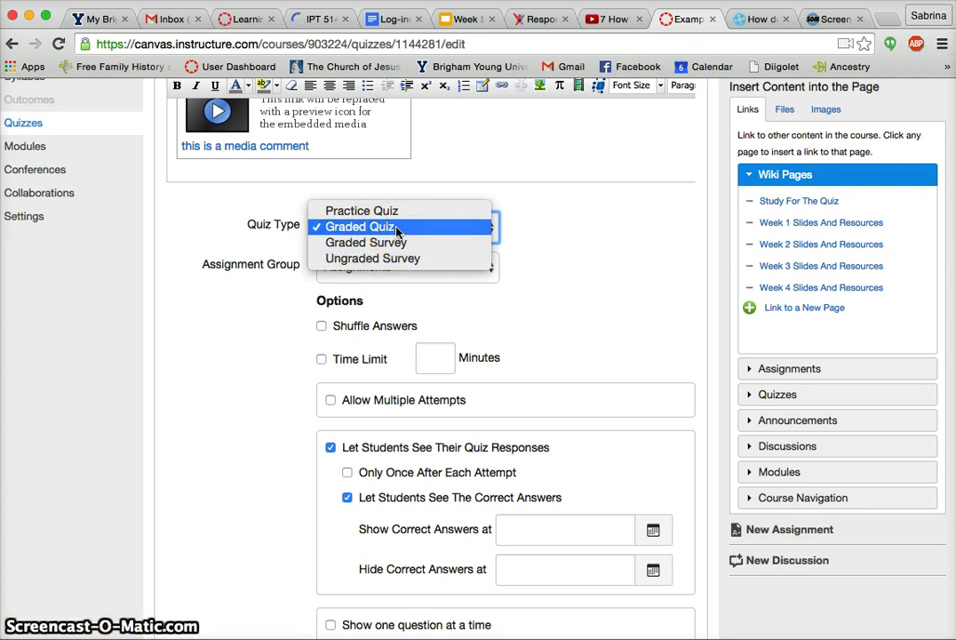
drag(390, 228, 368, 229)
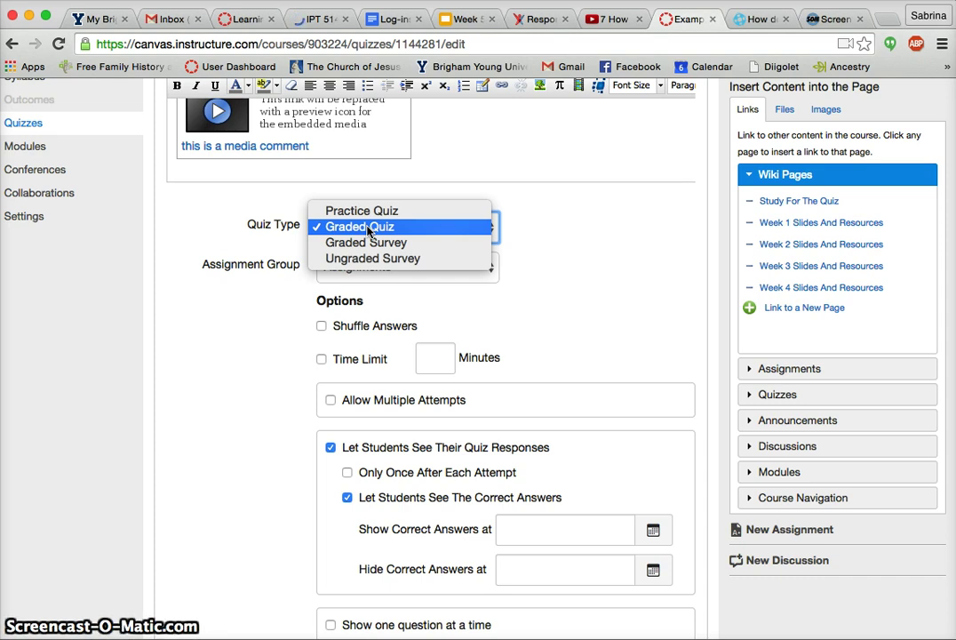
click(588, 254)
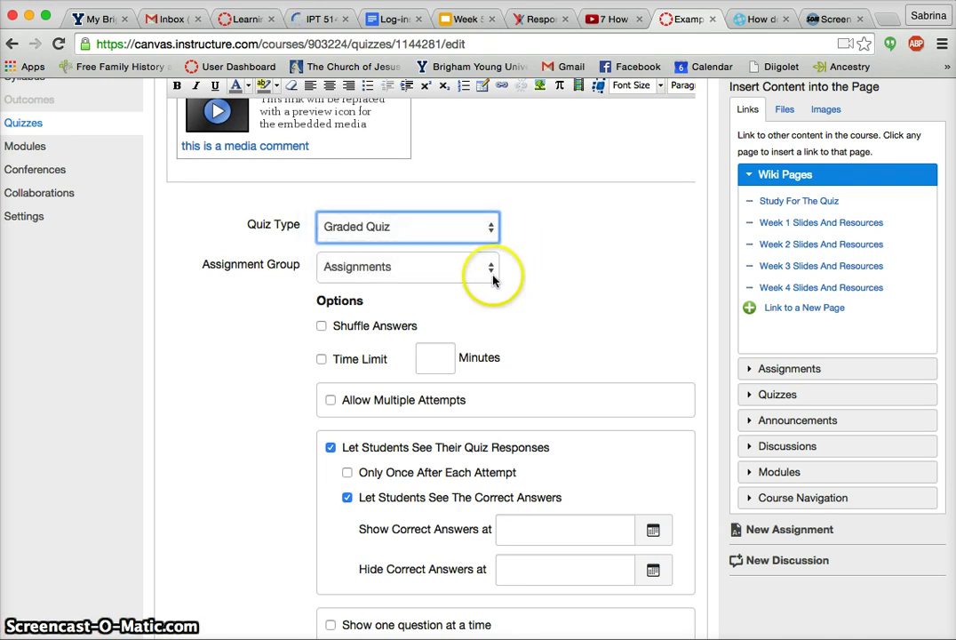
click(322, 327)
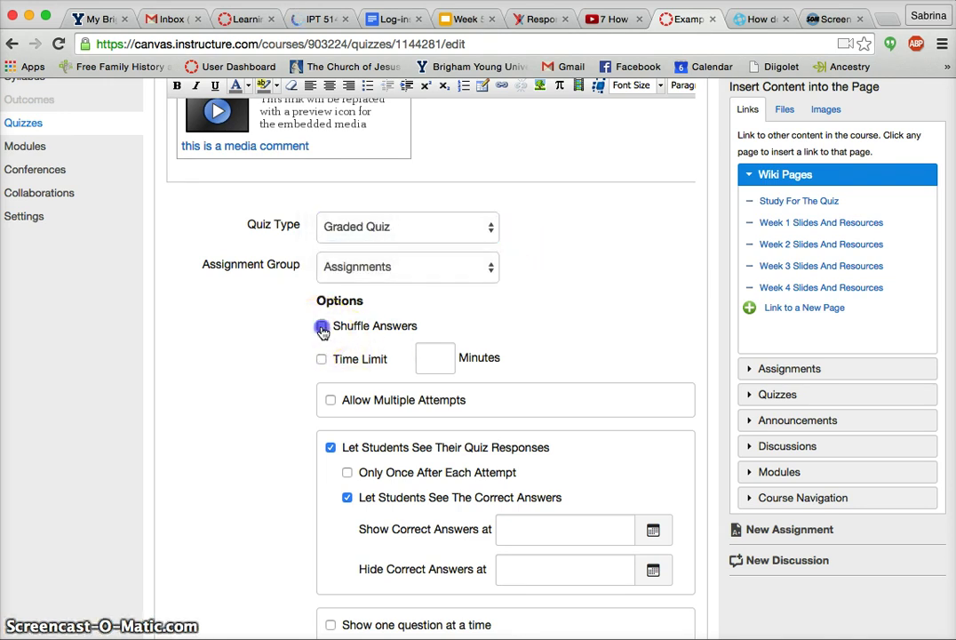
- Allow multiple attempts, limited to 3, keeping the latest score
scroll(580, 368, down, 2)
scroll(580, 368, down, 1)
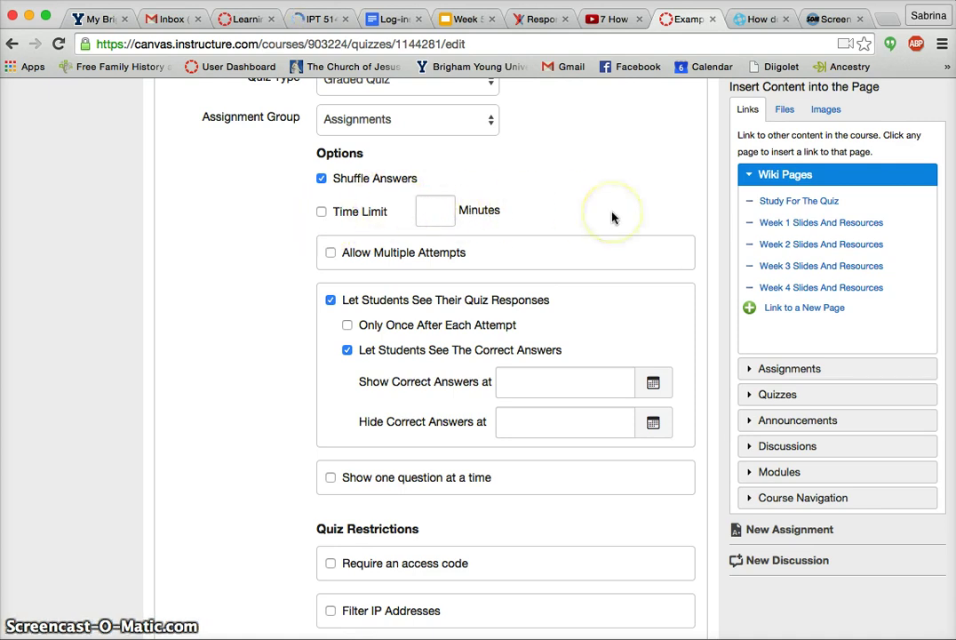
scroll(611, 217, down, 2)
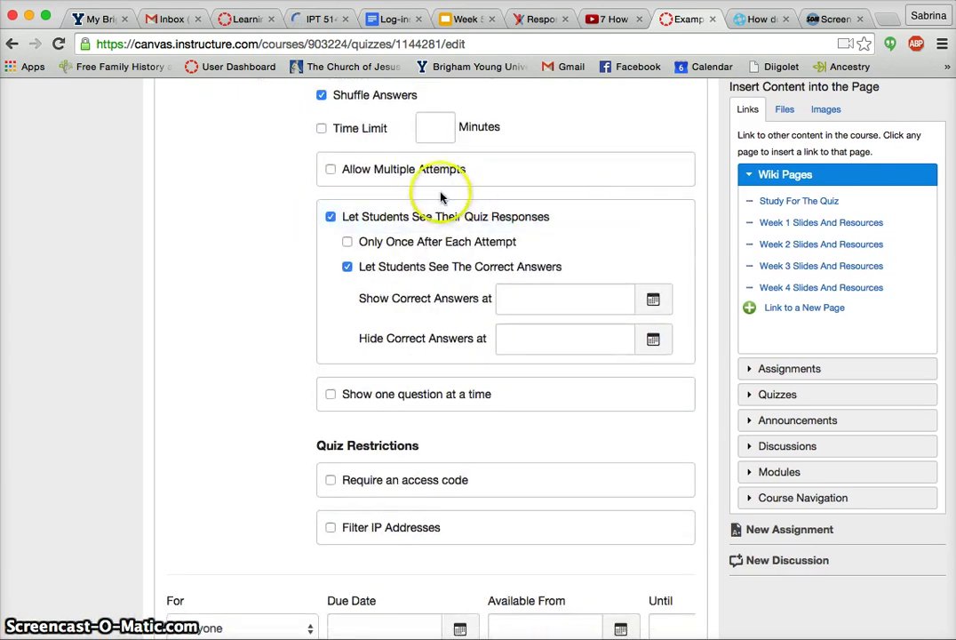
click(330, 170)
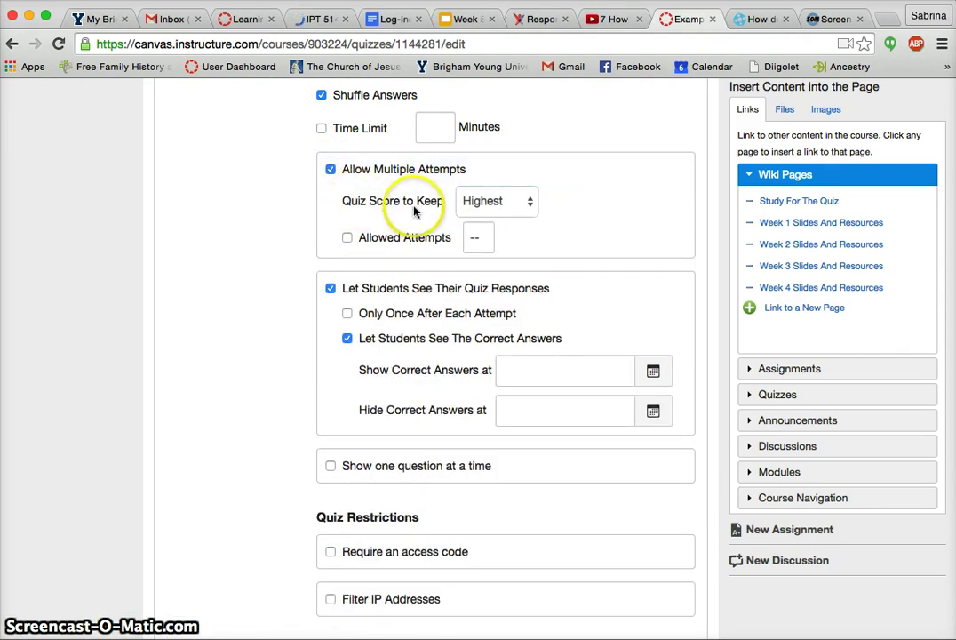
click(510, 204)
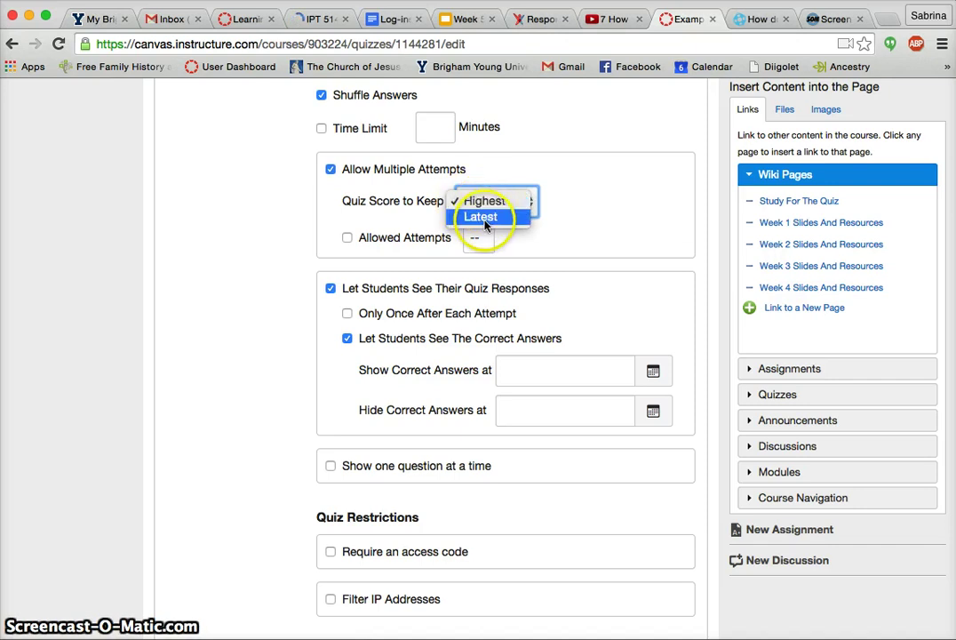
click(482, 218)
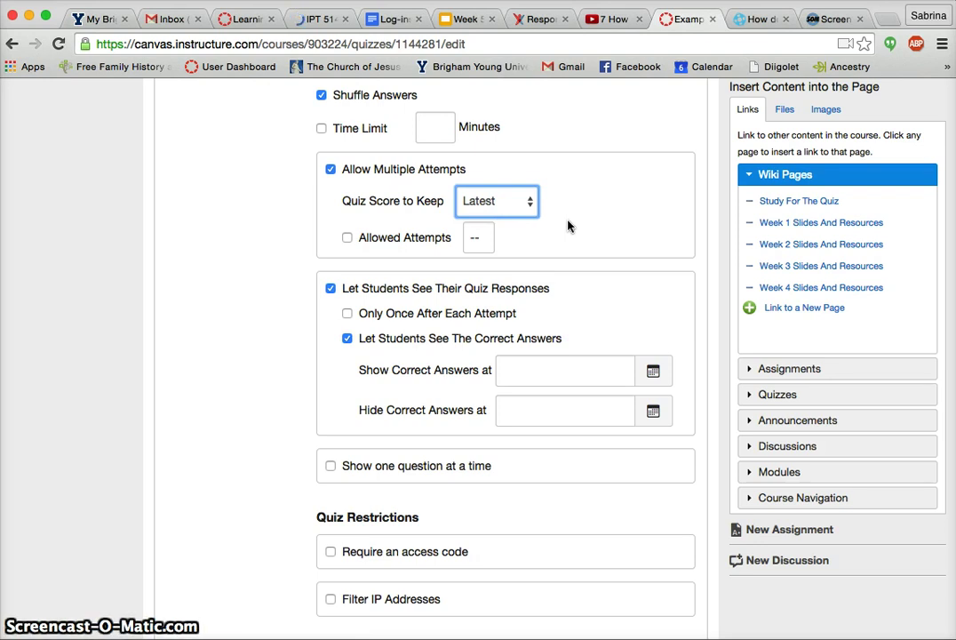
click(347, 239)
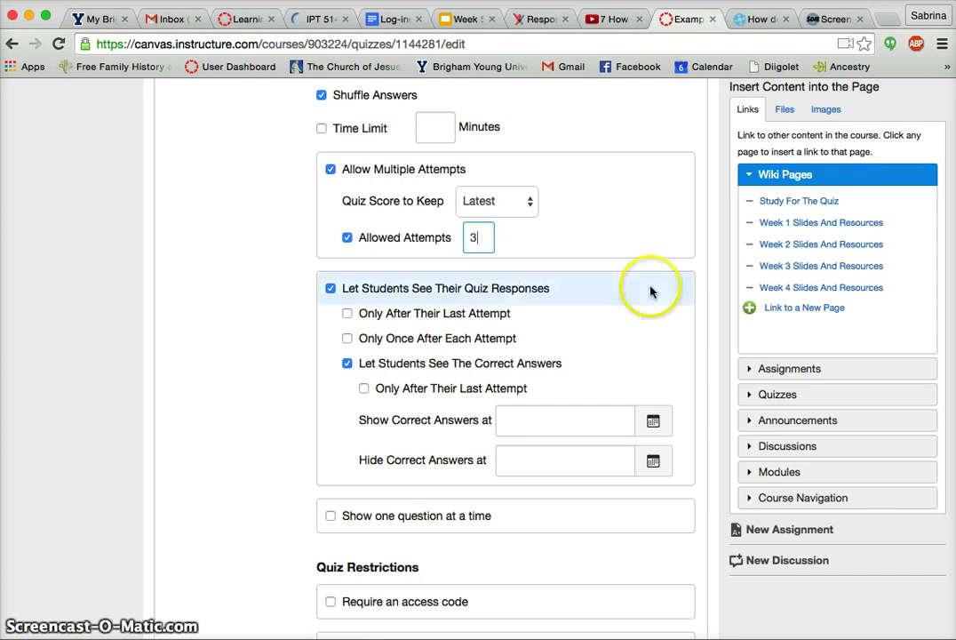
click(609, 248)
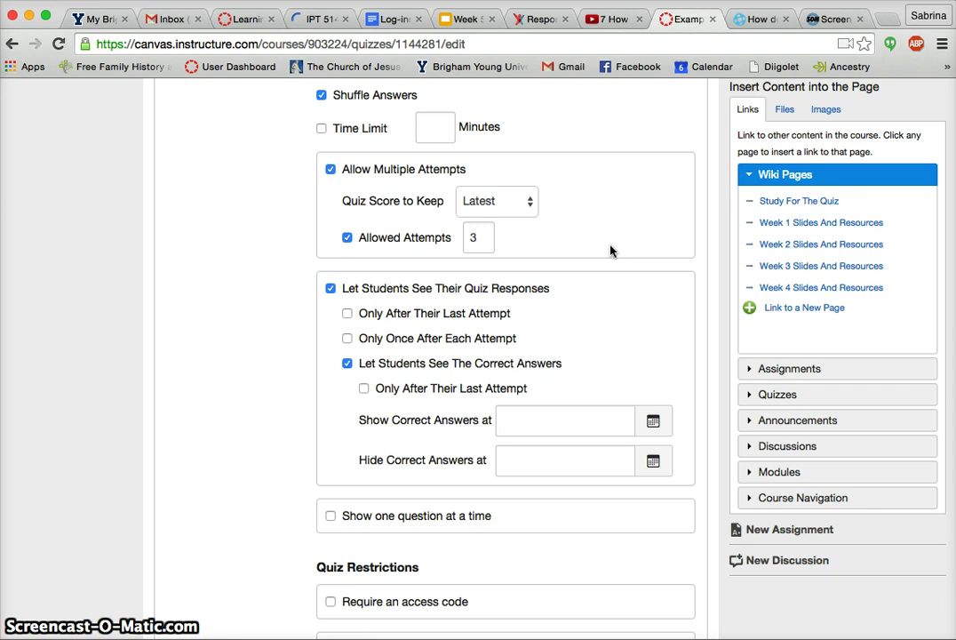
click(619, 288)
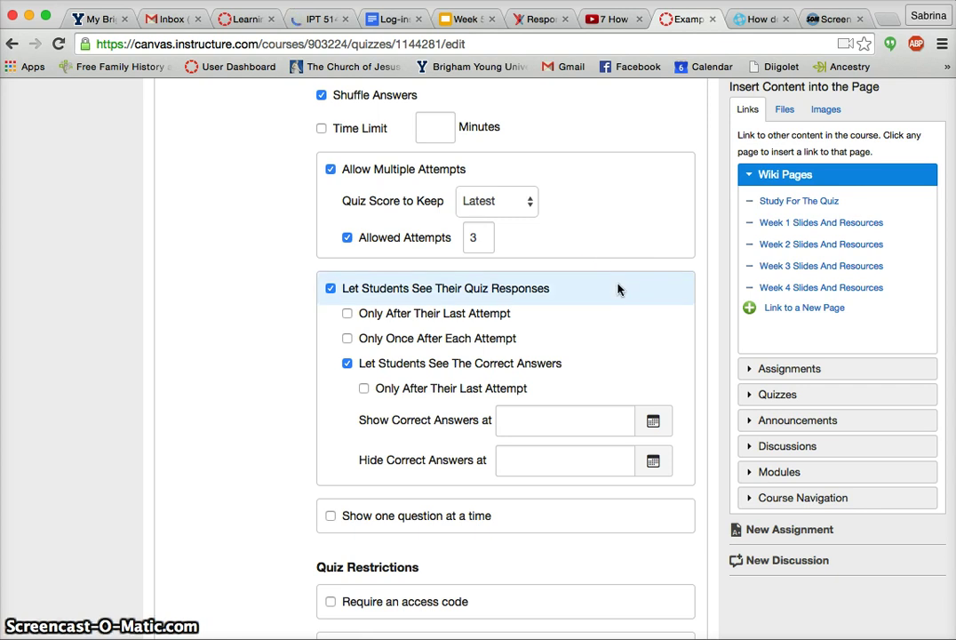
- Show responses and correct answers only after the last attempt, and display one question at a time
scroll(619, 288, down, 2)
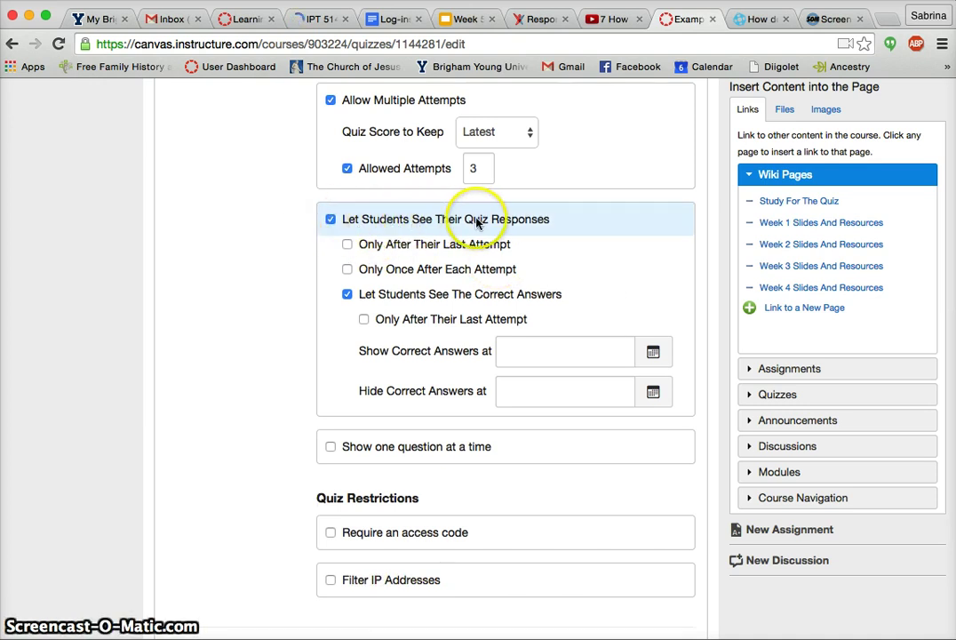
click(348, 245)
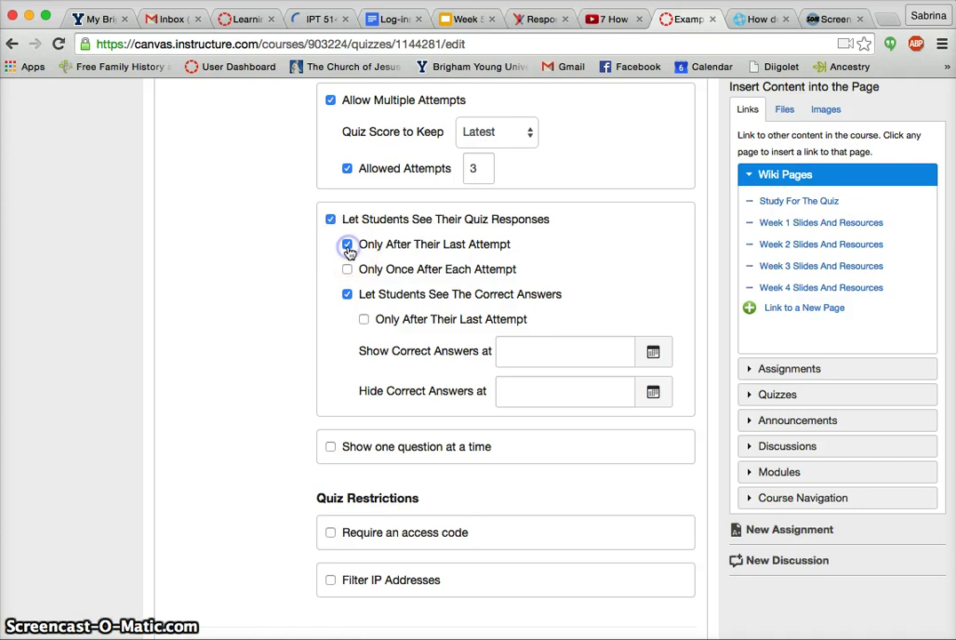
click(363, 321)
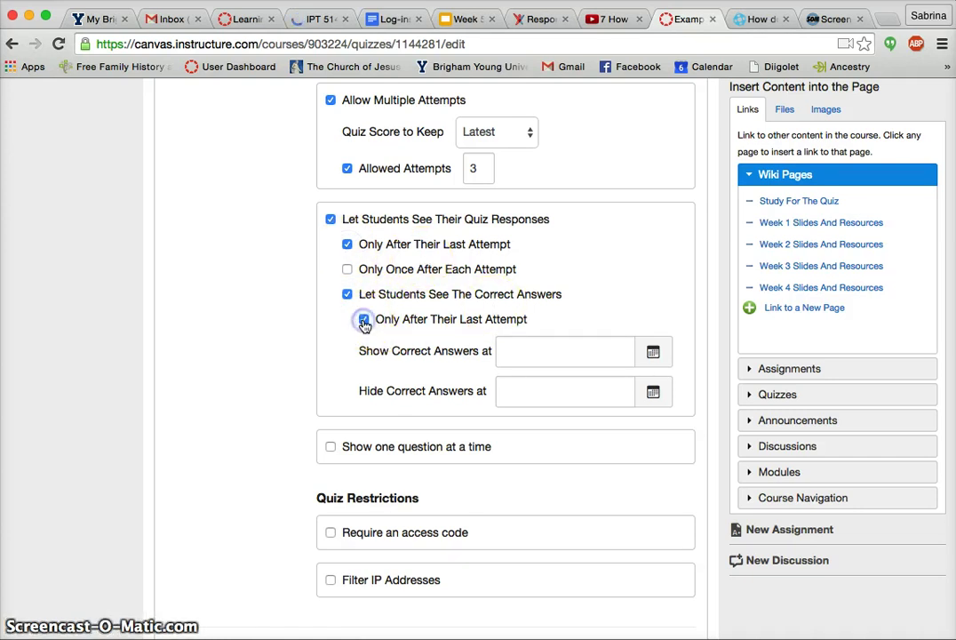
scroll(423, 387, down, 1)
scroll(423, 387, down, 1)
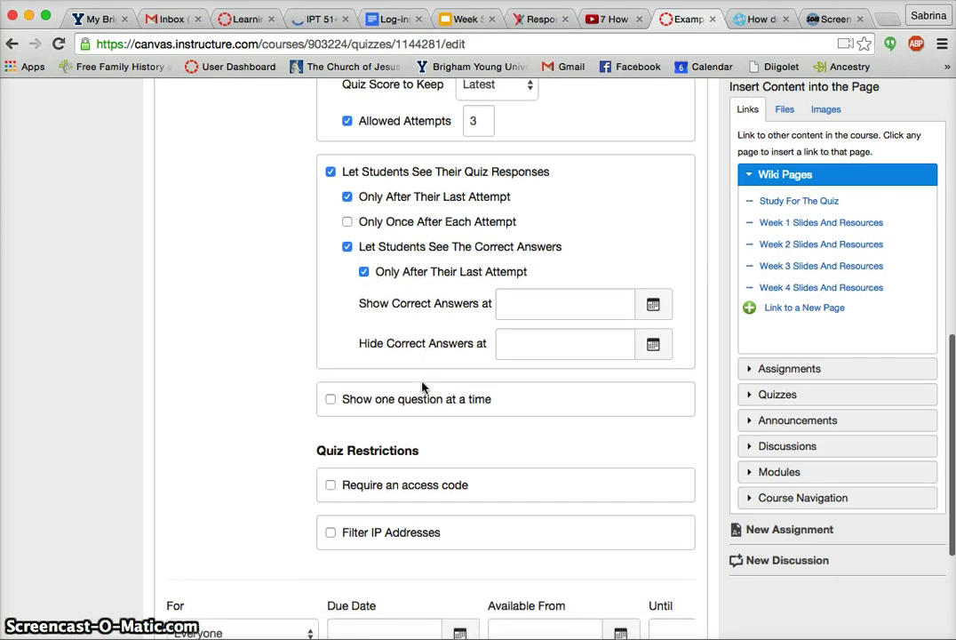
click(333, 404)
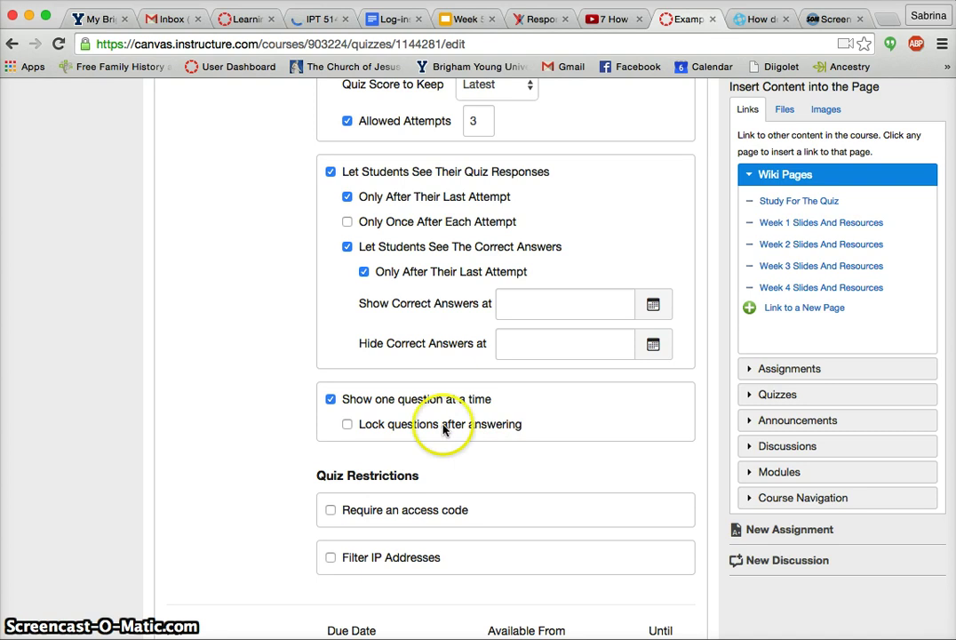
scroll(494, 433, down, 3)
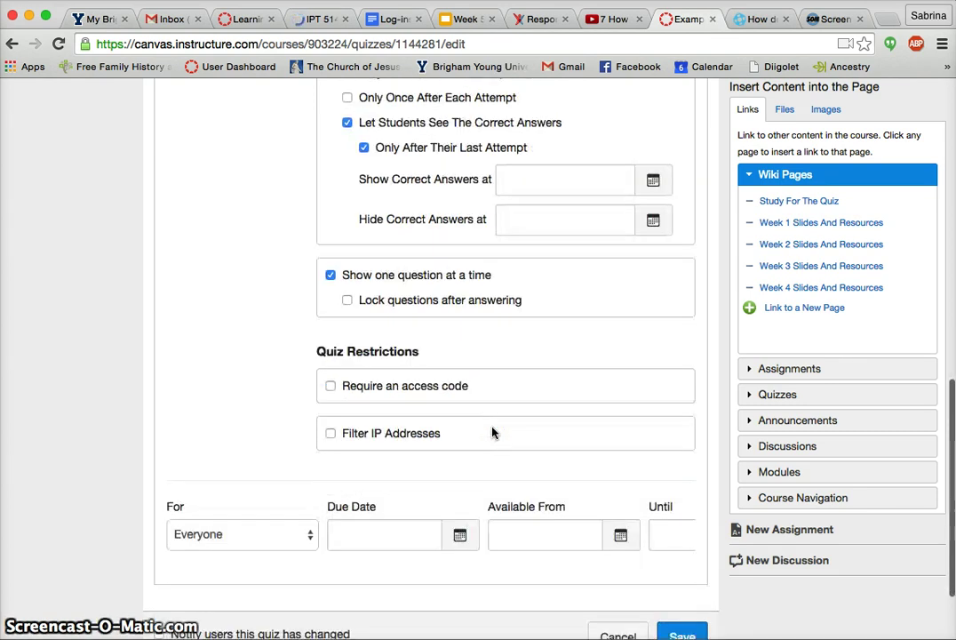
- Keep the dates assigned to Everyone and set the due date to Feb 6, 2015
scroll(494, 432, down, 2)
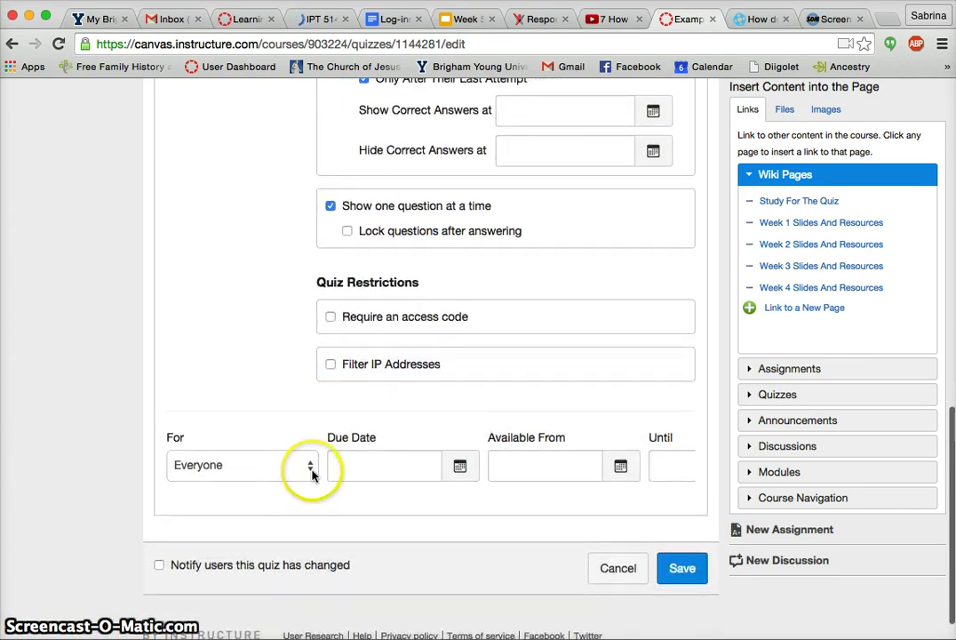
click(311, 468)
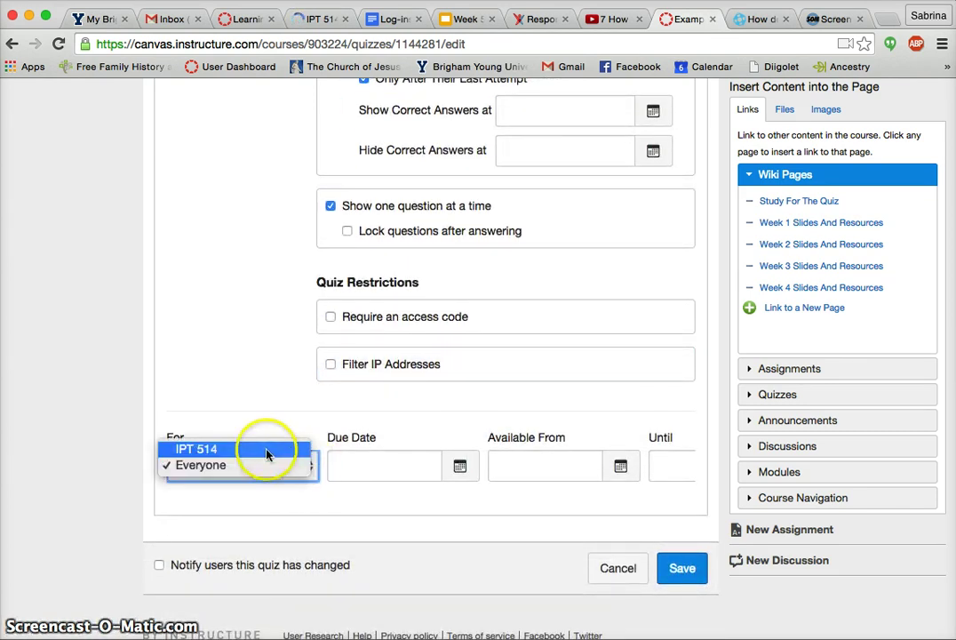
click(293, 422)
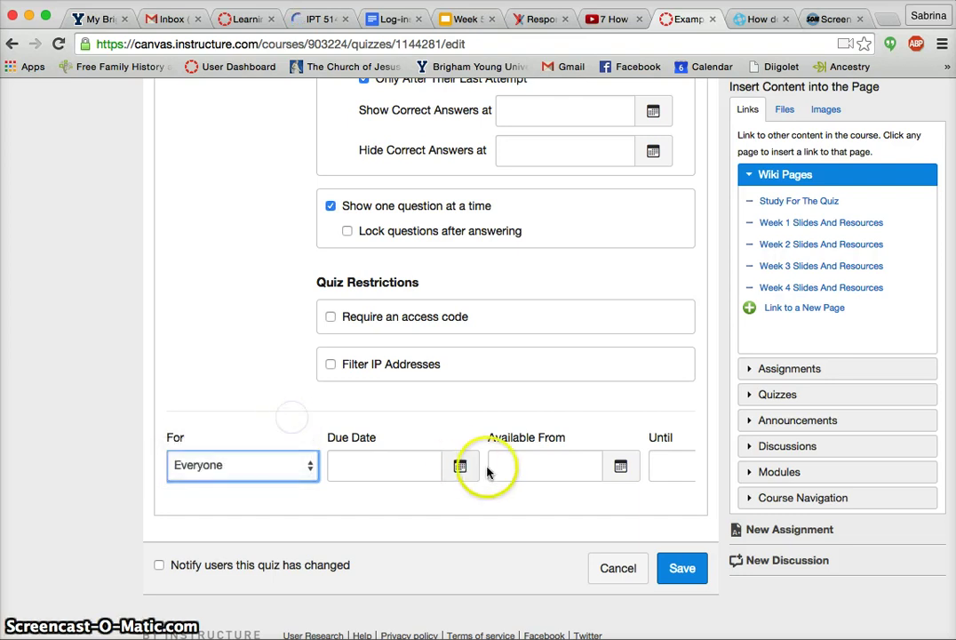
click(460, 466)
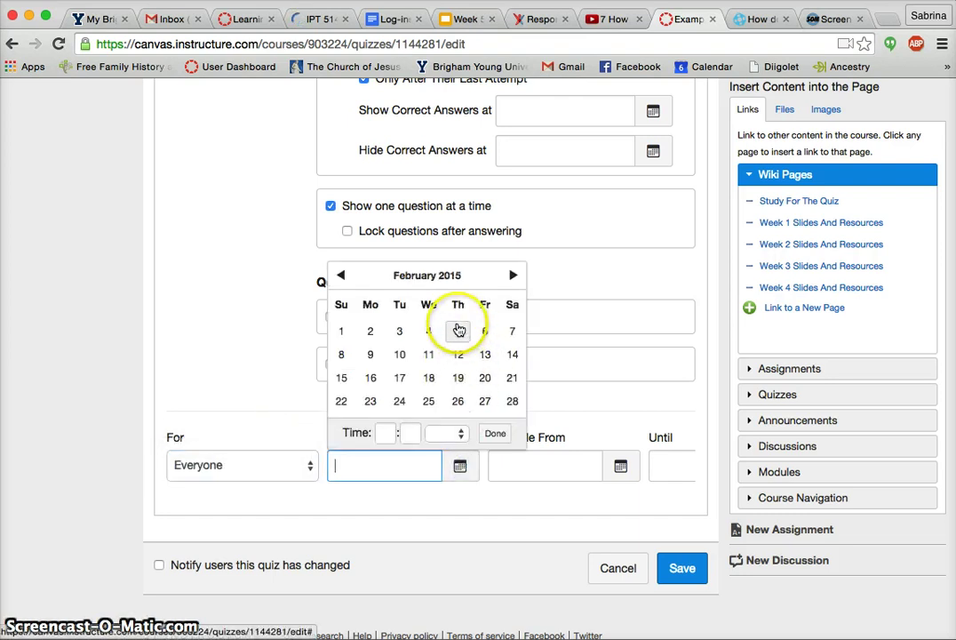
click(486, 333)
click(482, 498)
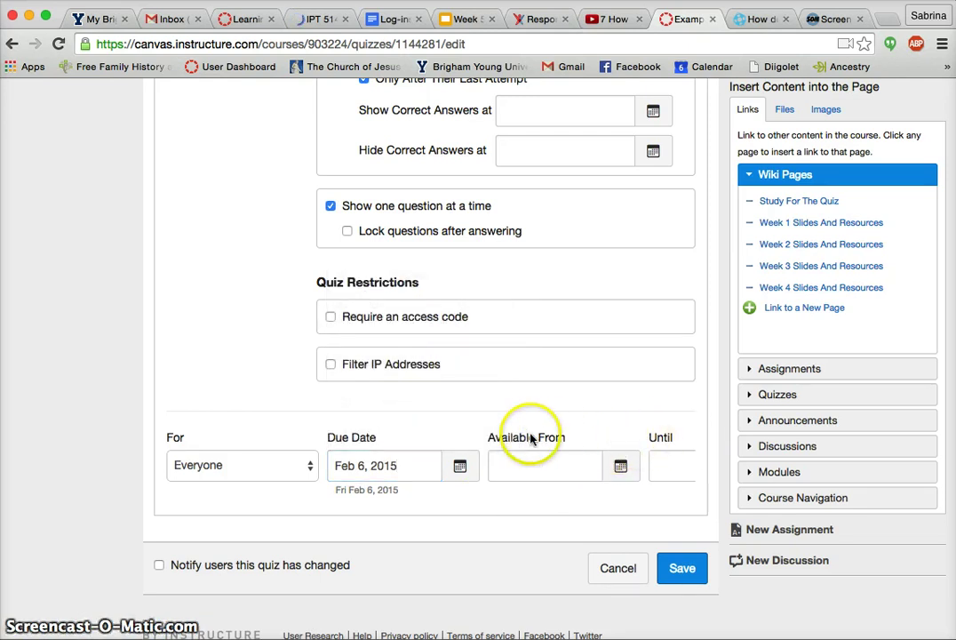
- Open the availability Until date calendar and close it, leaving the date empty
scroll(624, 471, right, 3)
click(633, 468)
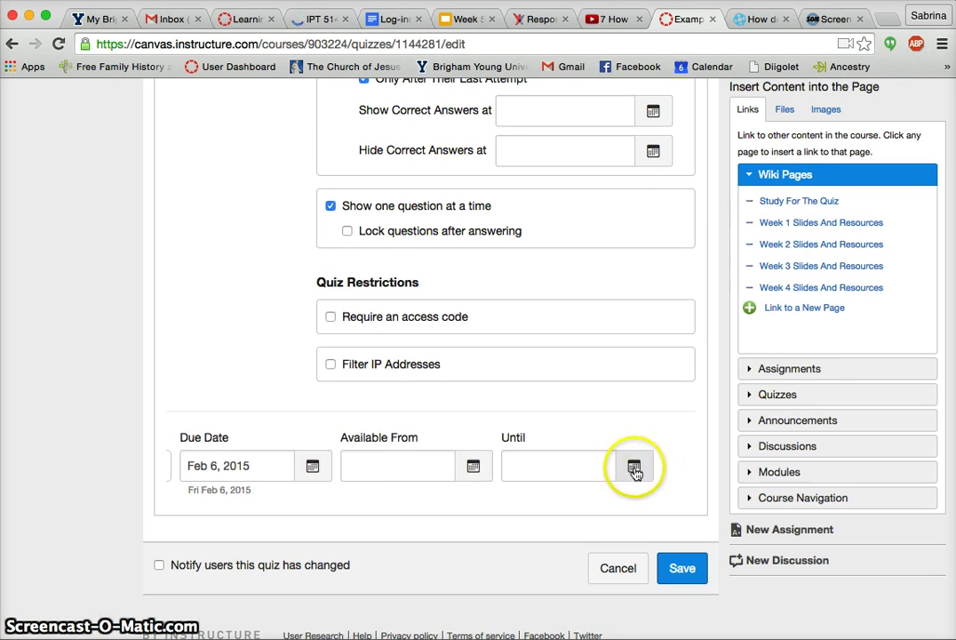
scroll(382, 490, left, 3)
click(493, 423)
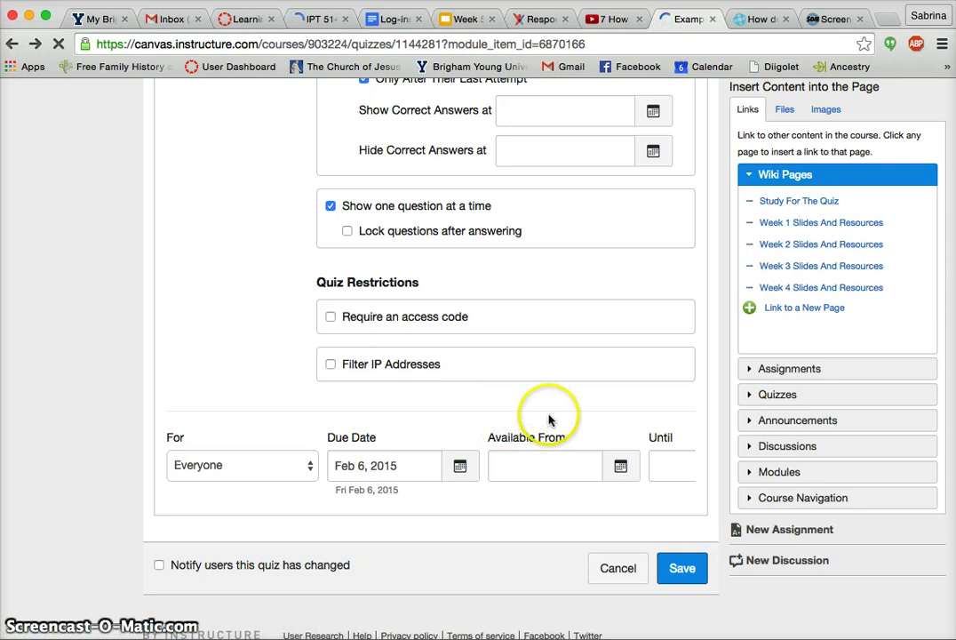
- Open Example Quiz's edit form from the summary page and scroll down to its options
scroll(548, 421, down, 3)
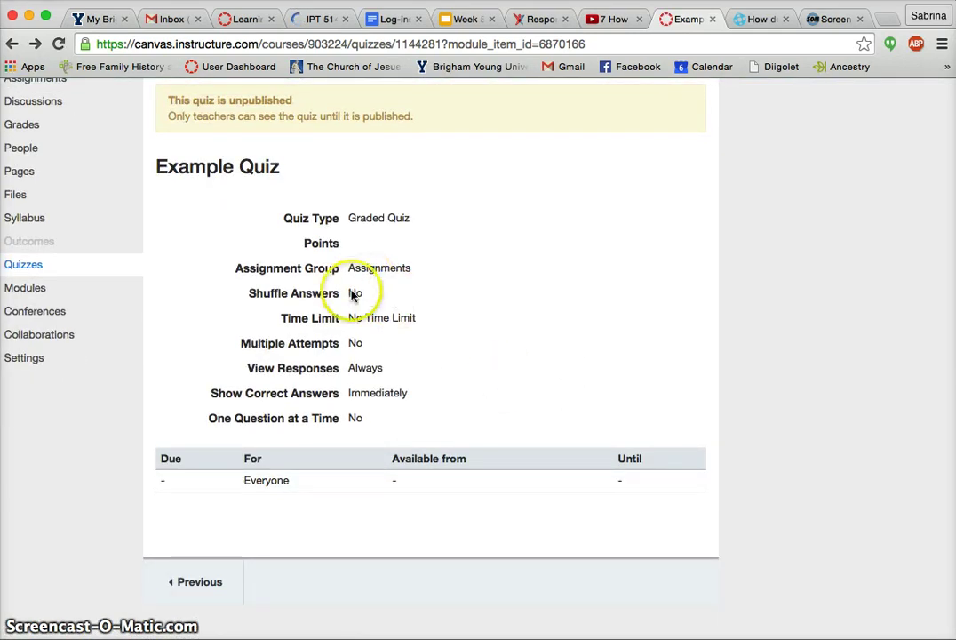
scroll(375, 373, up, 5)
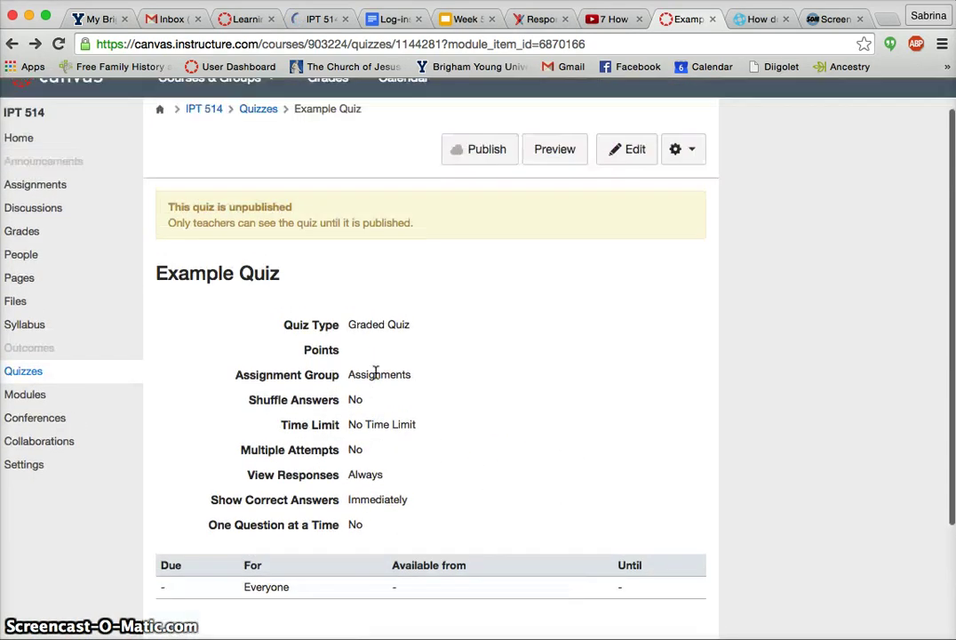
click(622, 192)
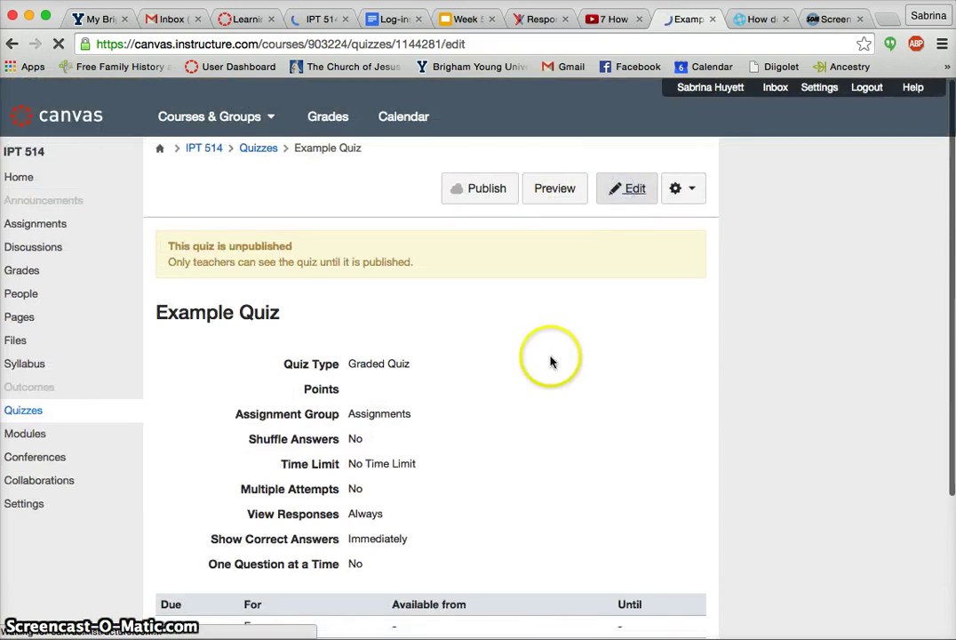
scroll(539, 435, down, 2)
scroll(539, 435, down, 4)
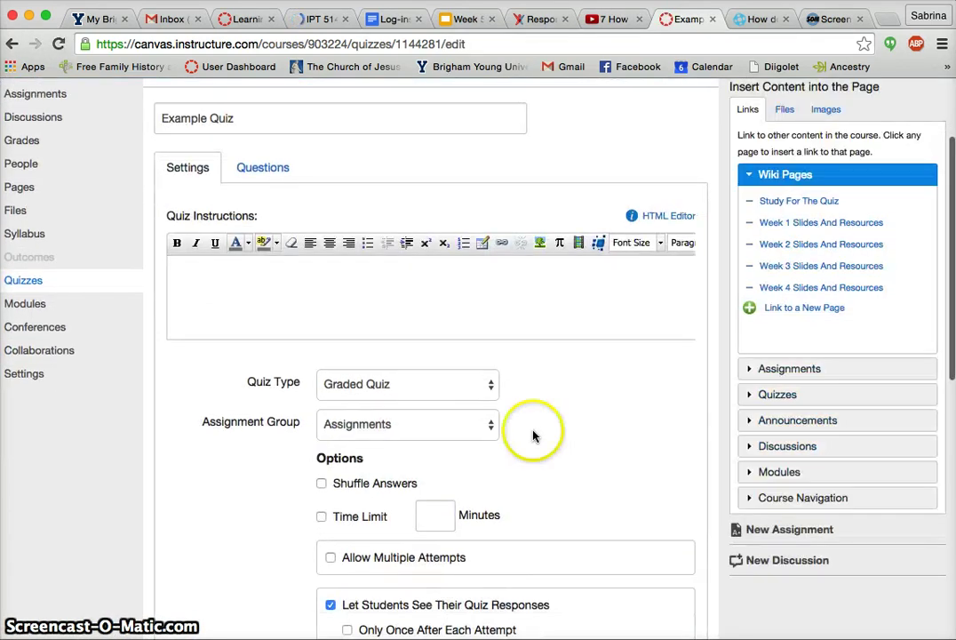
- Turn on Shuffle Answers and allow 3 attempts, keeping the latest score
click(320, 350)
click(330, 426)
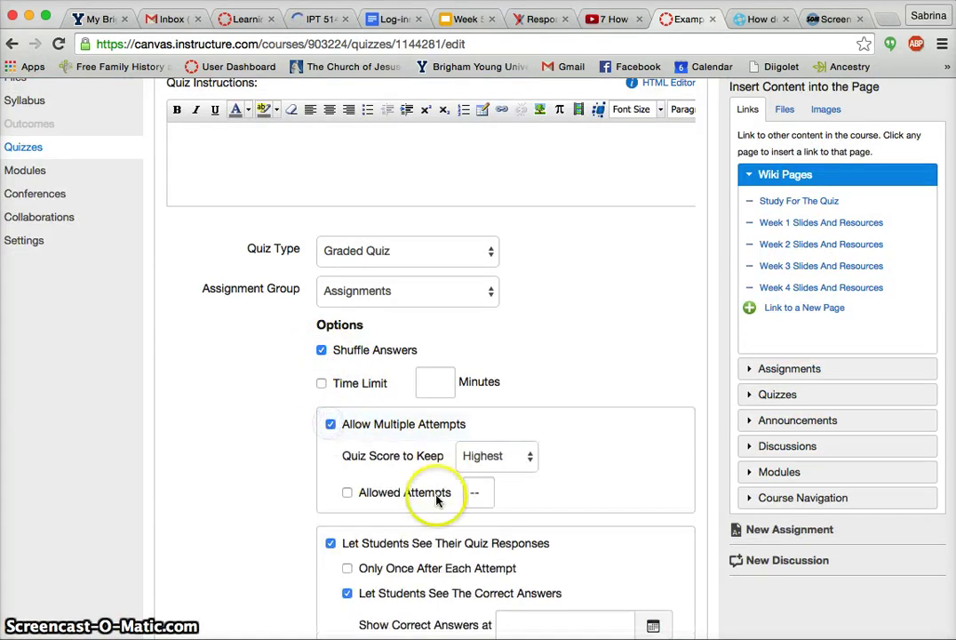
click(347, 493)
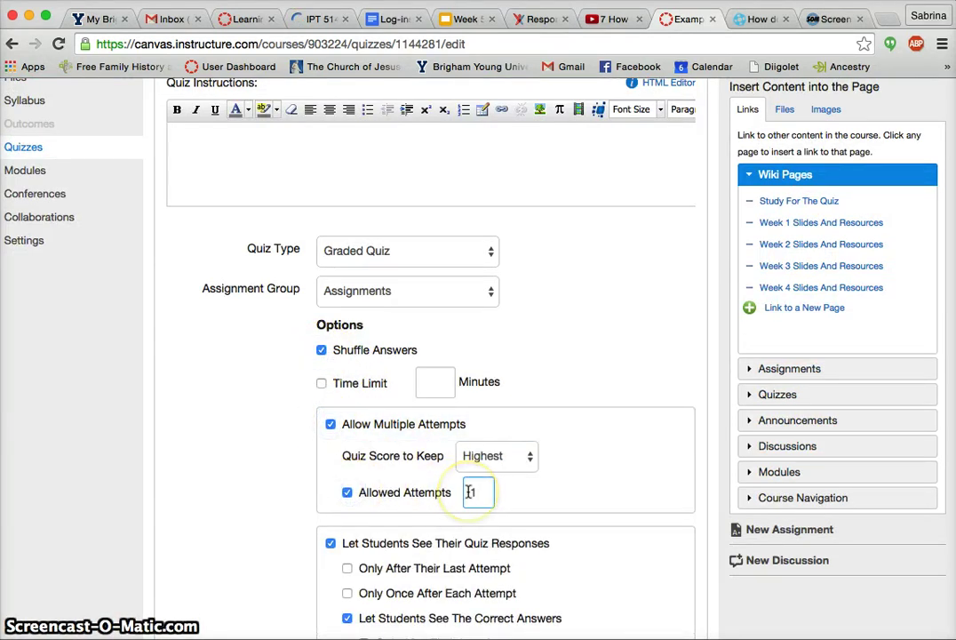
text(3)
click(519, 457)
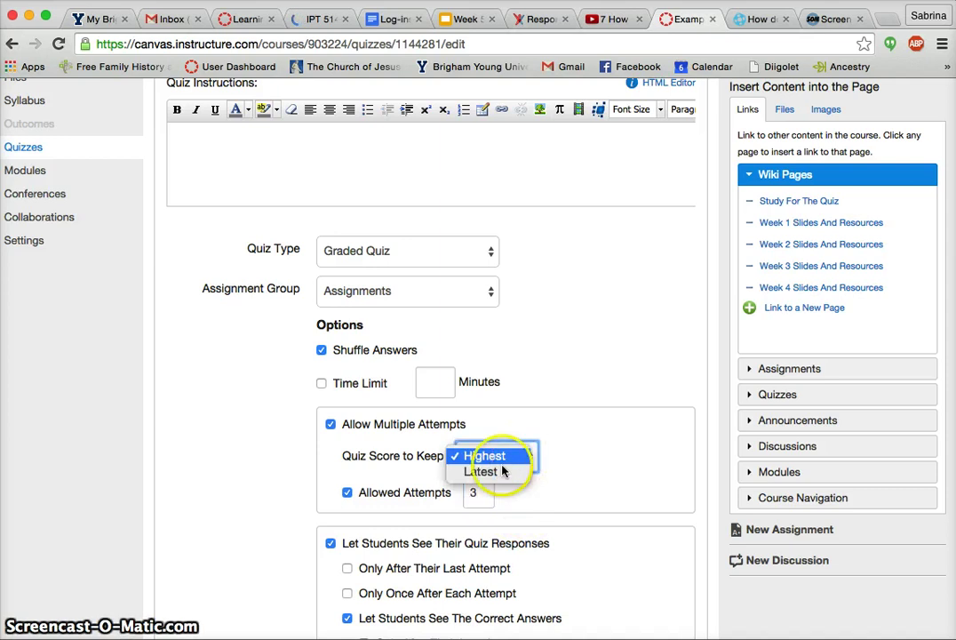
click(498, 470)
- Show responses and correct answers only after the last attempt, then save the quiz settings
scroll(591, 492, down, 10)
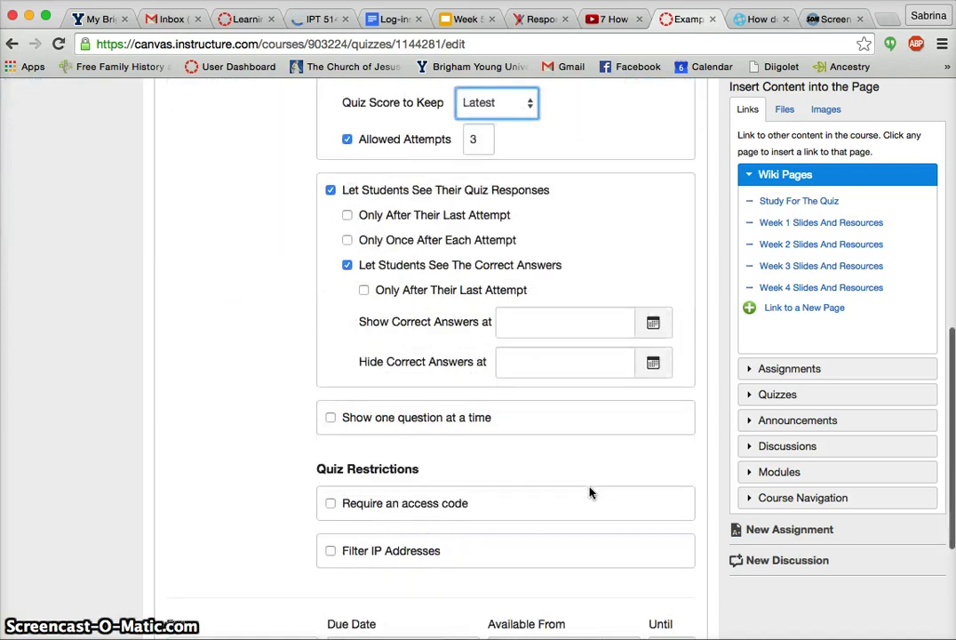
click(436, 204)
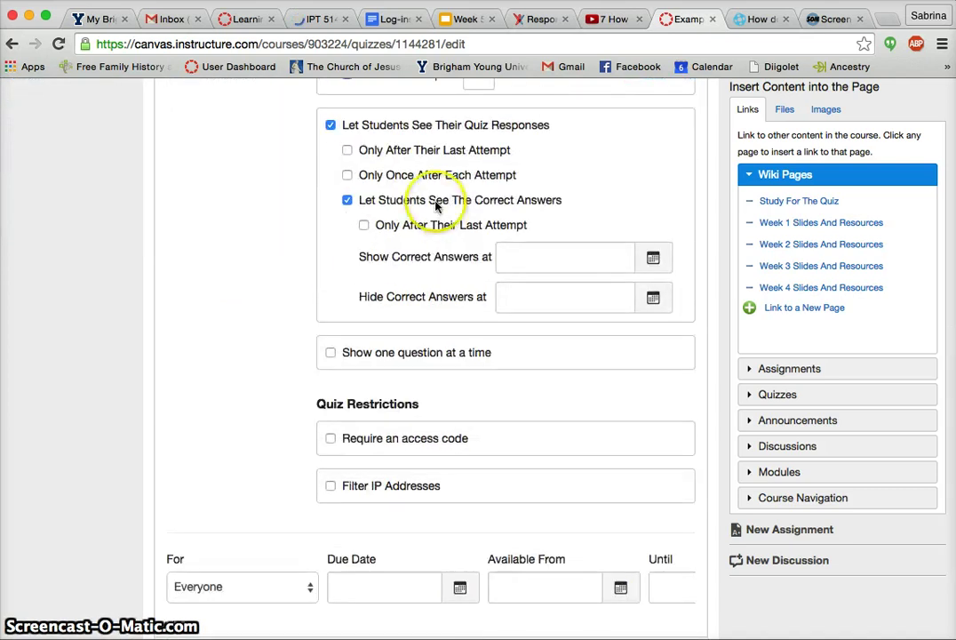
click(348, 151)
click(364, 225)
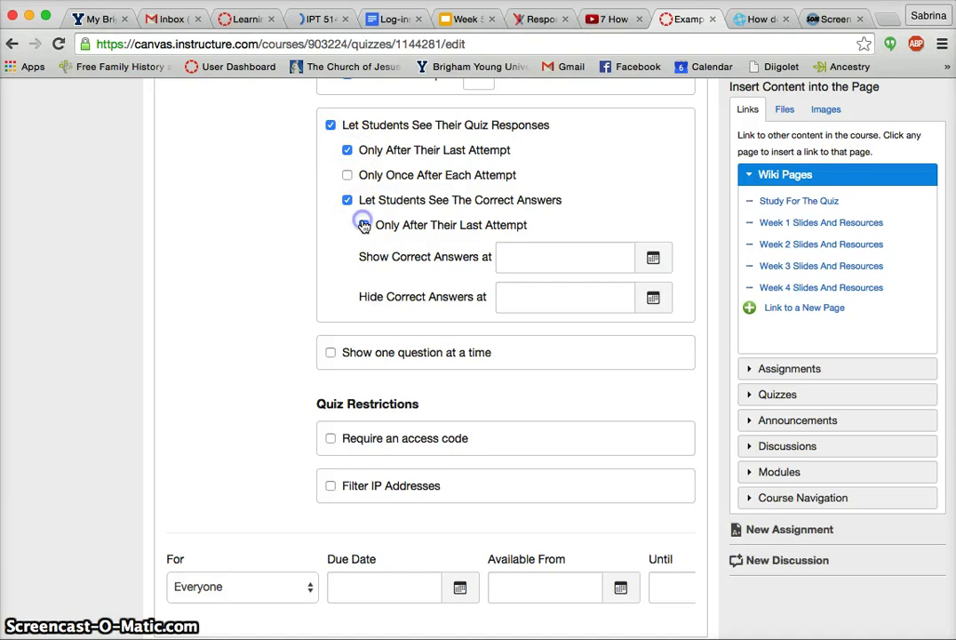
scroll(444, 404, down, 2)
click(683, 615)
click(678, 616)
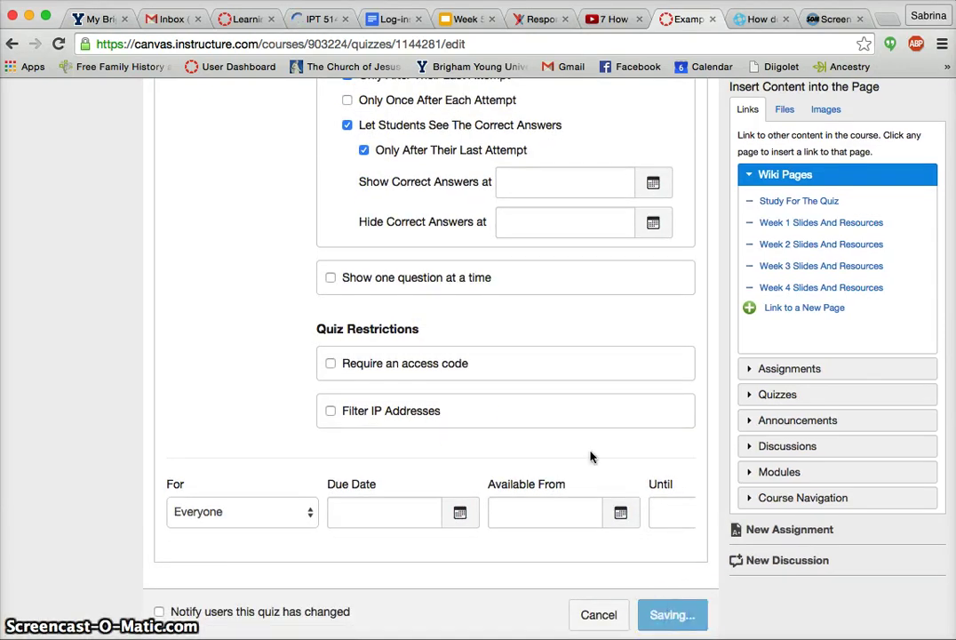
click(329, 280)
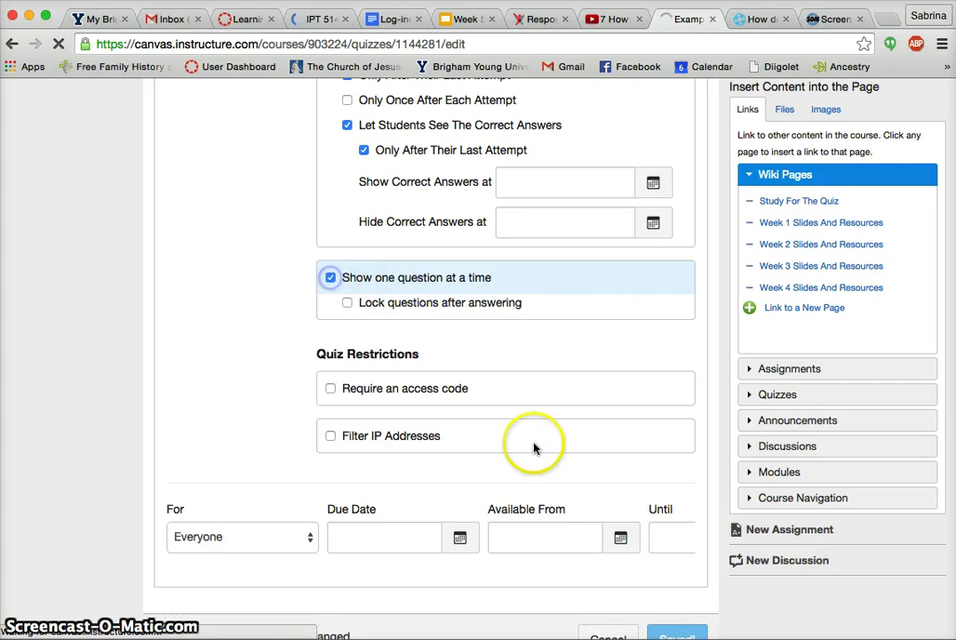
scroll(608, 209, down, 3)
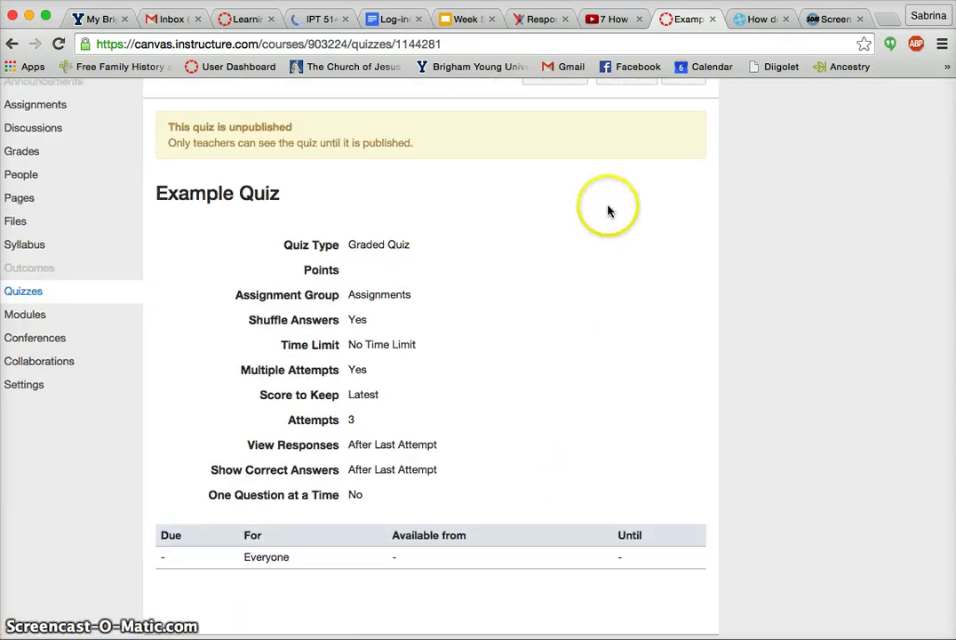
- Enable 'Show one question at a time', save, and reopen the editor on the Questions tab
scroll(612, 205, up, 3)
click(633, 135)
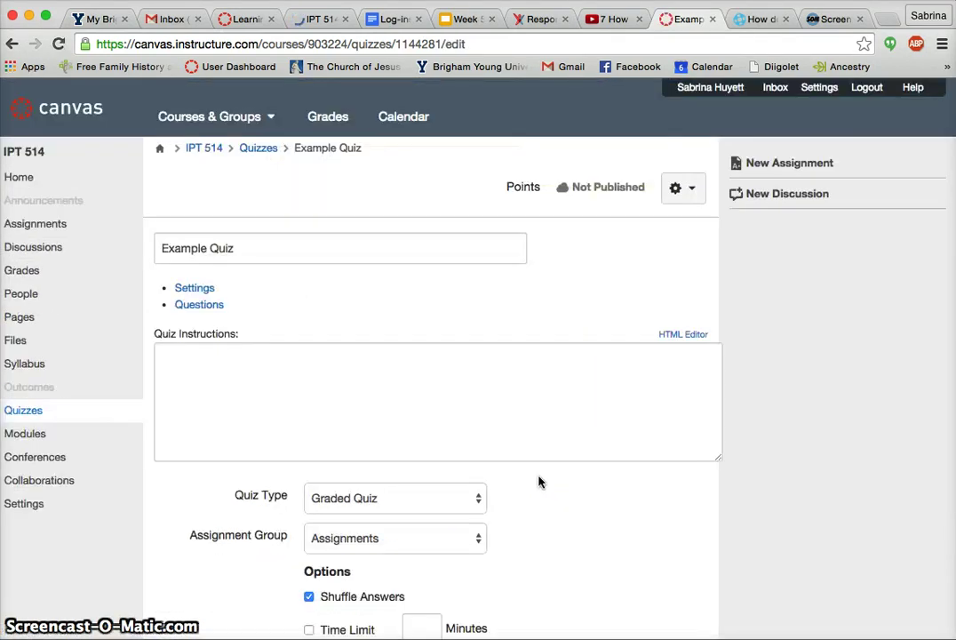
scroll(539, 481, down, 4)
scroll(540, 483, down, 3)
click(331, 435)
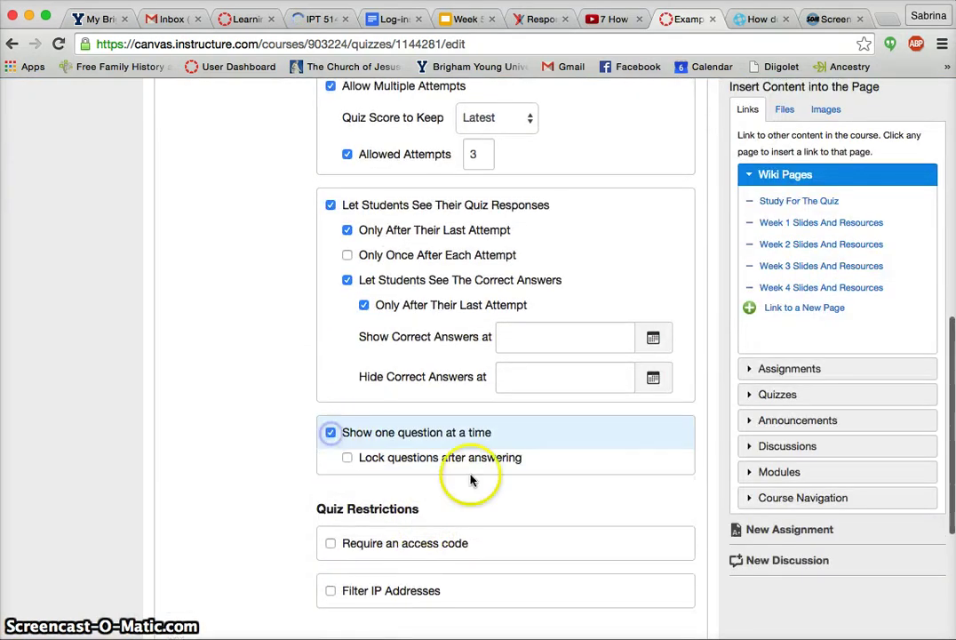
scroll(473, 480, down, 5)
click(684, 537)
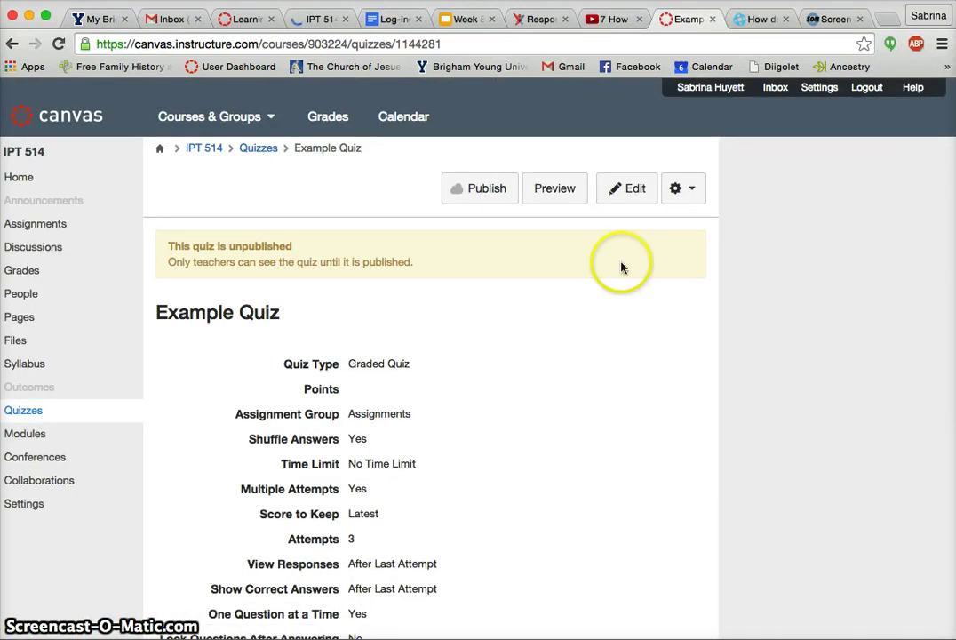
click(620, 190)
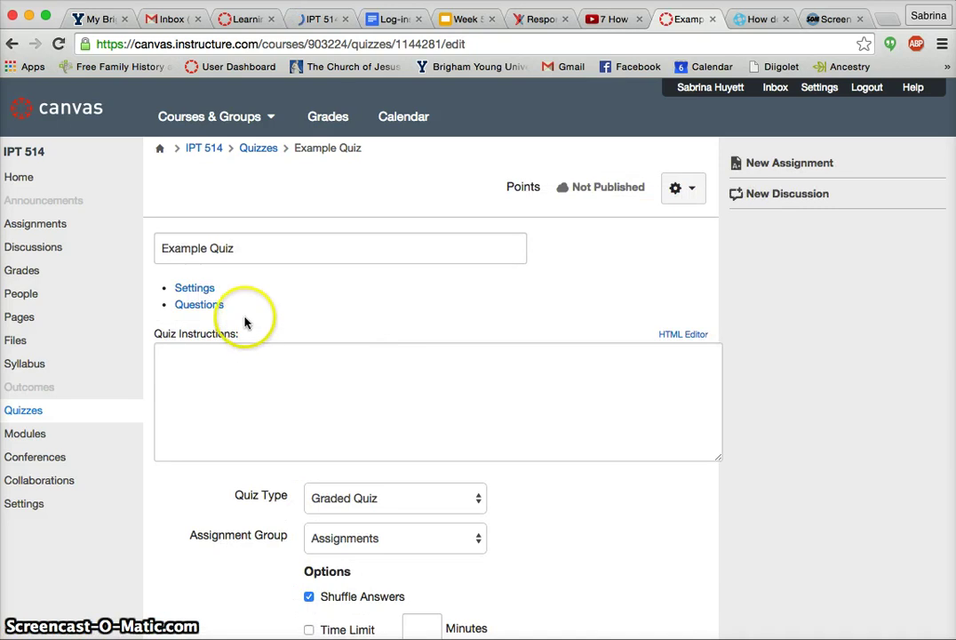
click(262, 297)
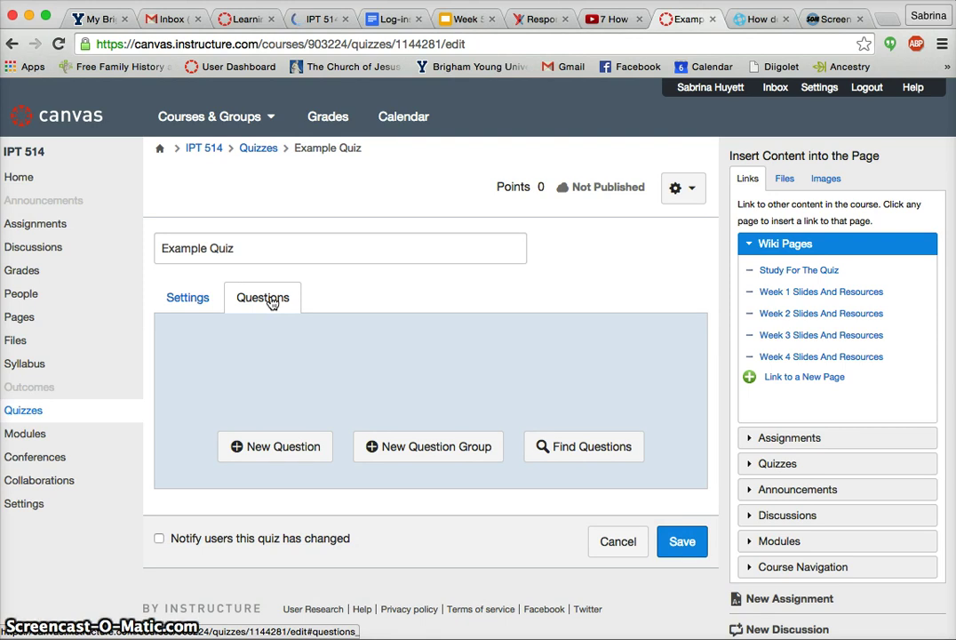
- Create a question group named 'Two-Digit Multiplication' that picks 5 questions worth 1 point each
click(399, 451)
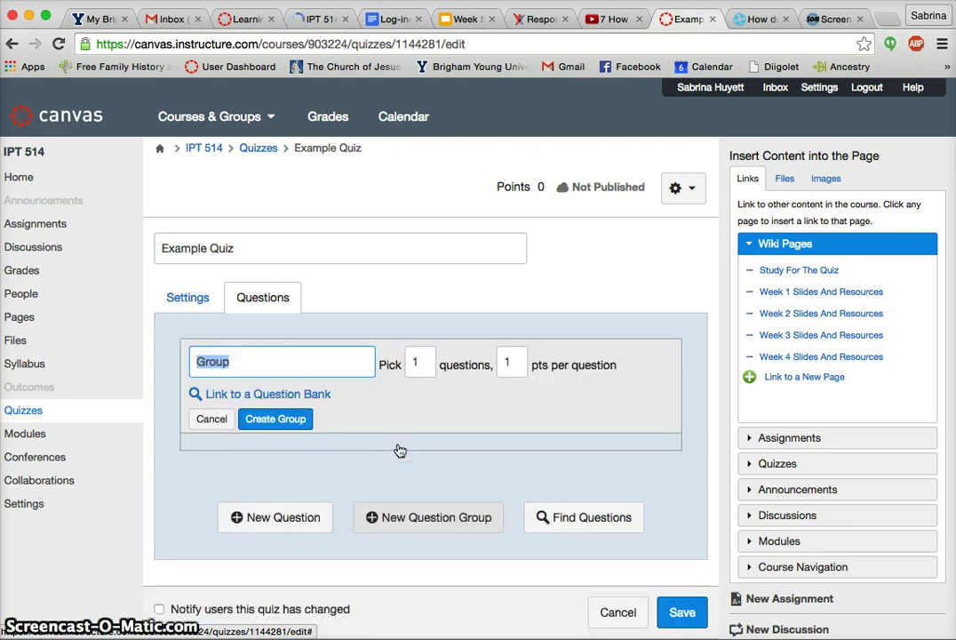
click(418, 360)
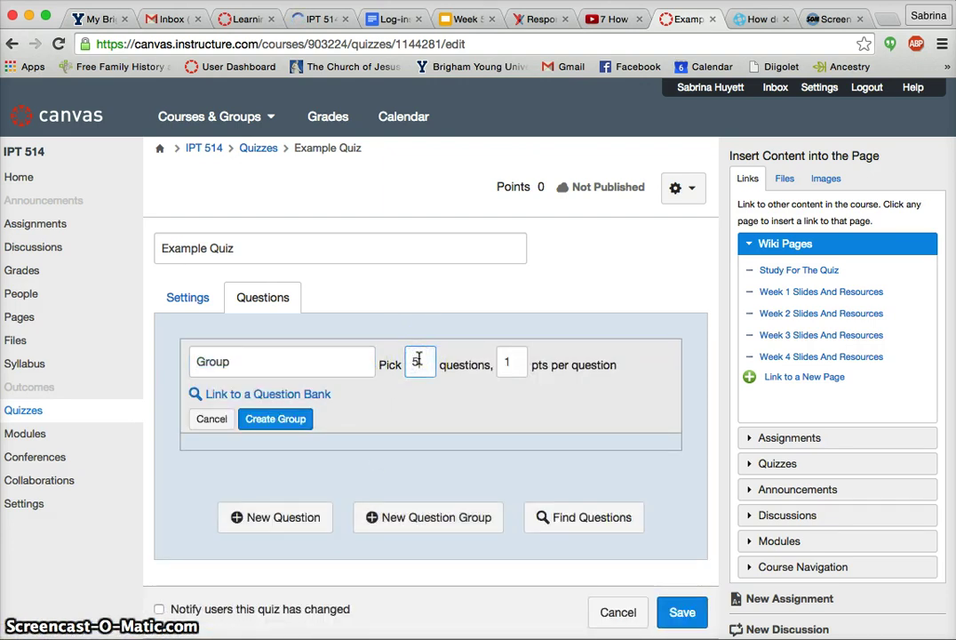
text(5)
click(475, 373)
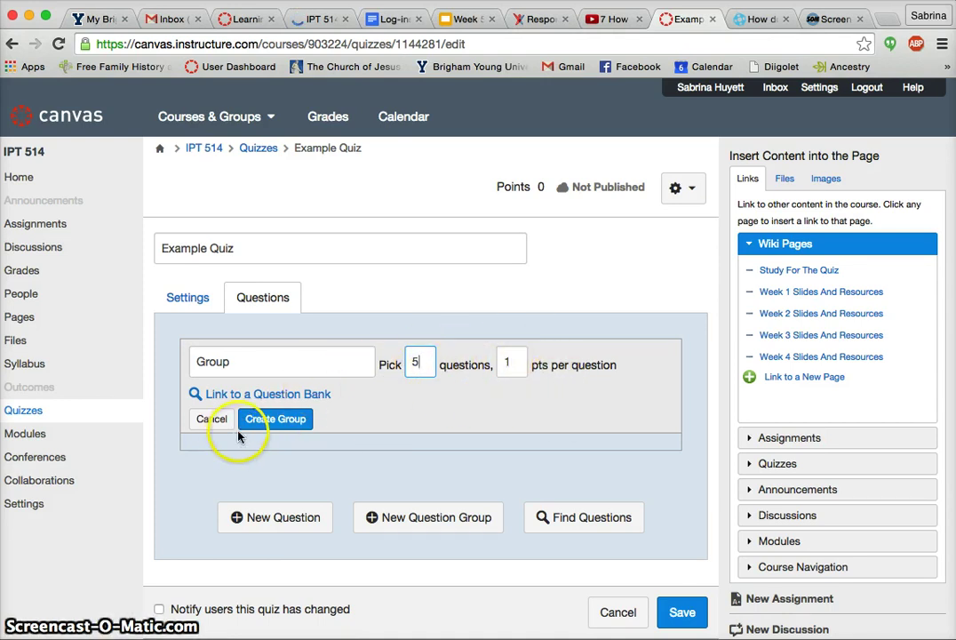
click(267, 423)
click(257, 363)
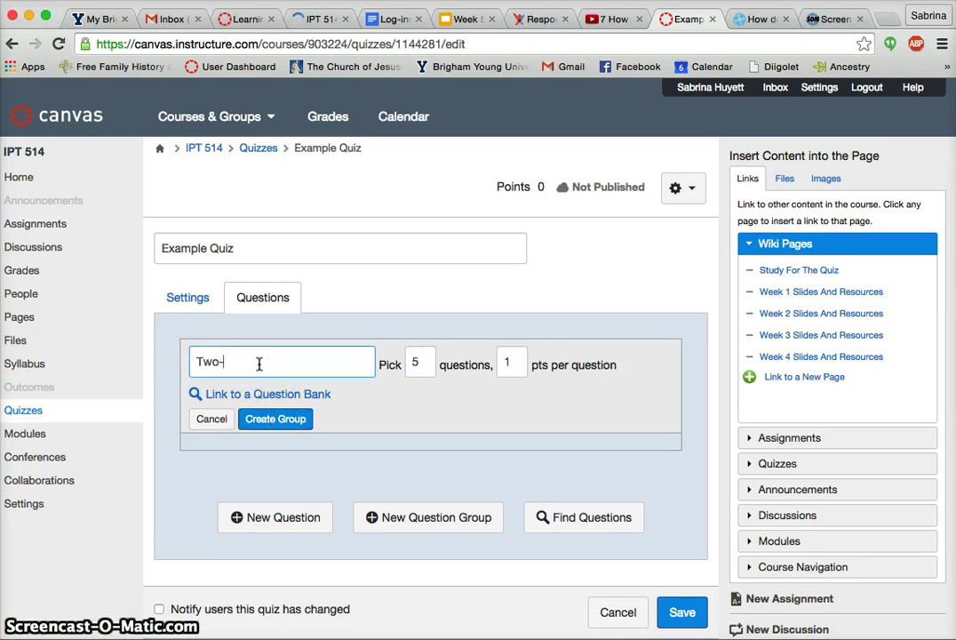
text(Two-Digit Multiplication)
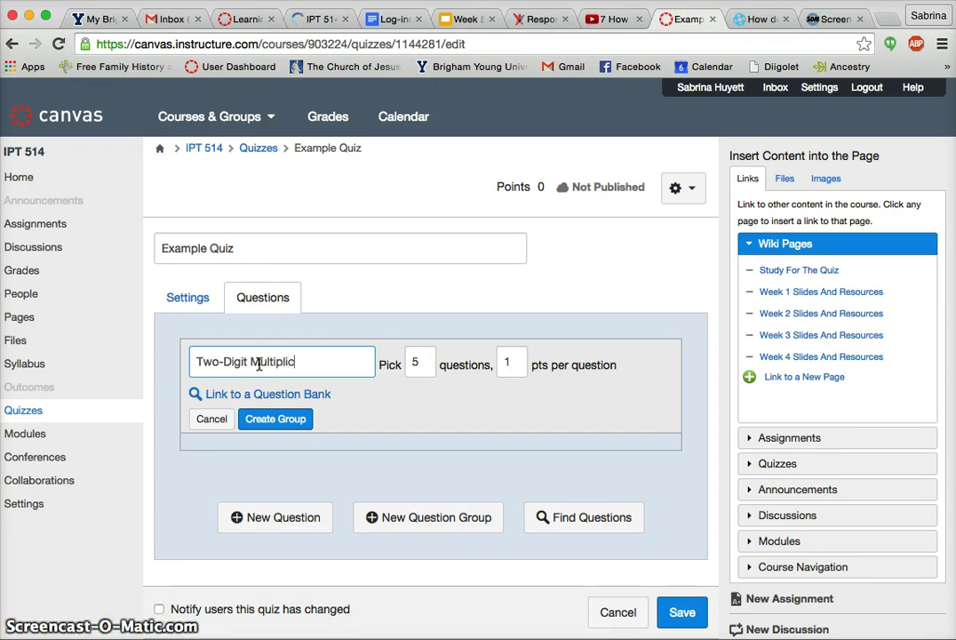
click(290, 419)
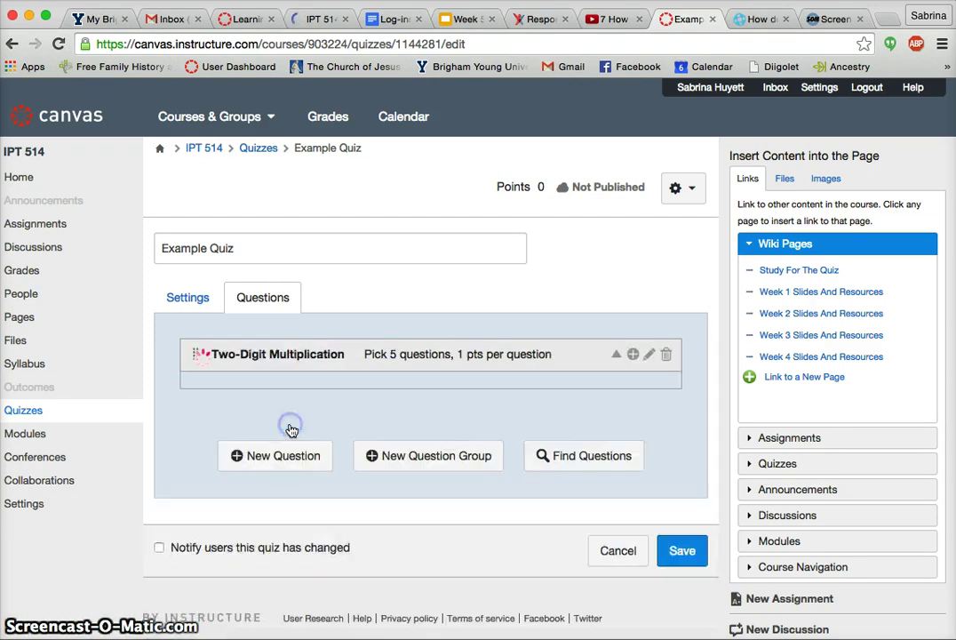
- Add a Numerical Answer question reading '54 x 16 =' to the Two-Digit Multiplication group
click(632, 355)
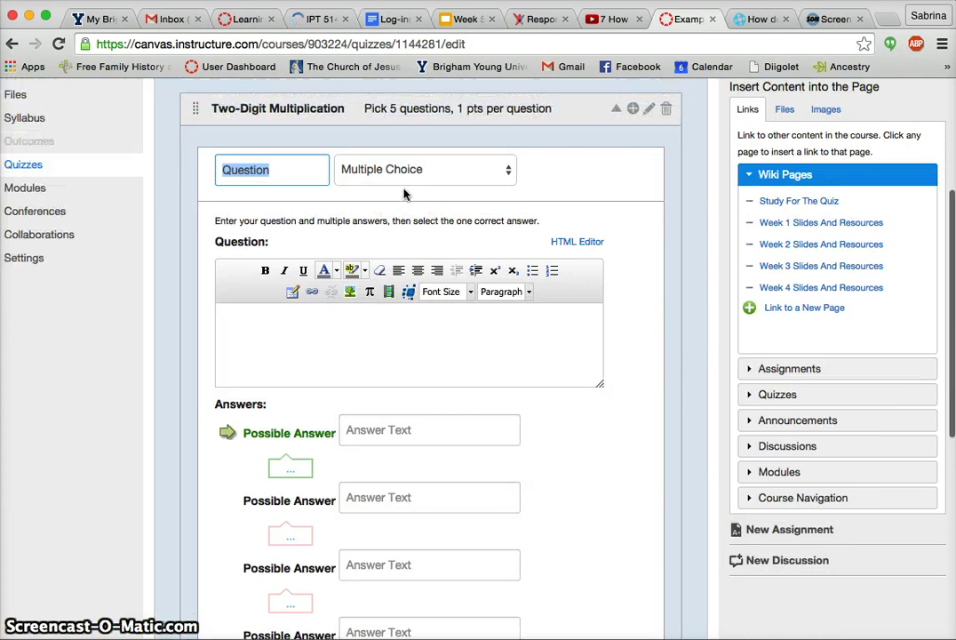
click(507, 195)
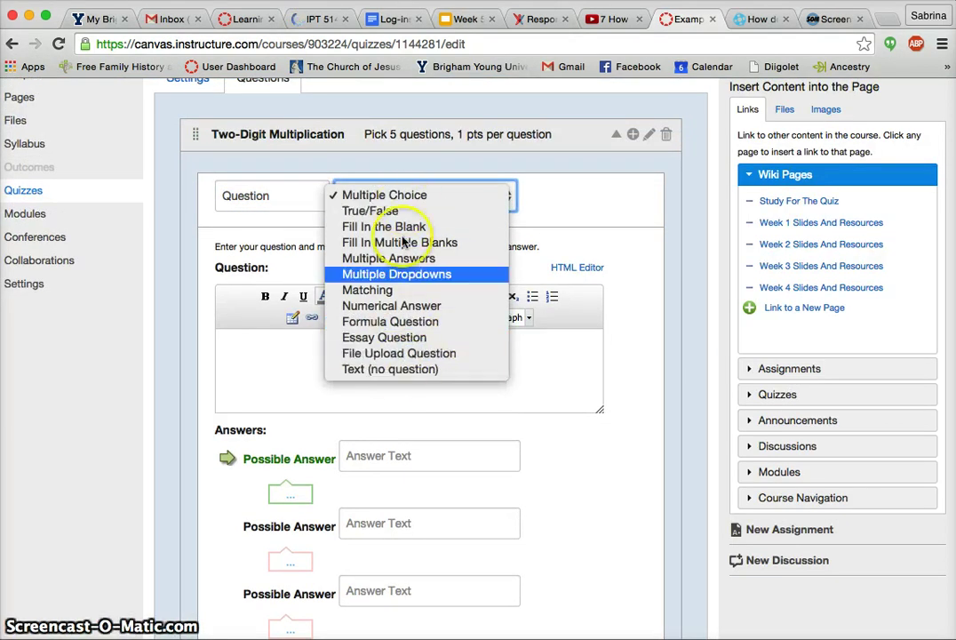
click(381, 305)
click(410, 374)
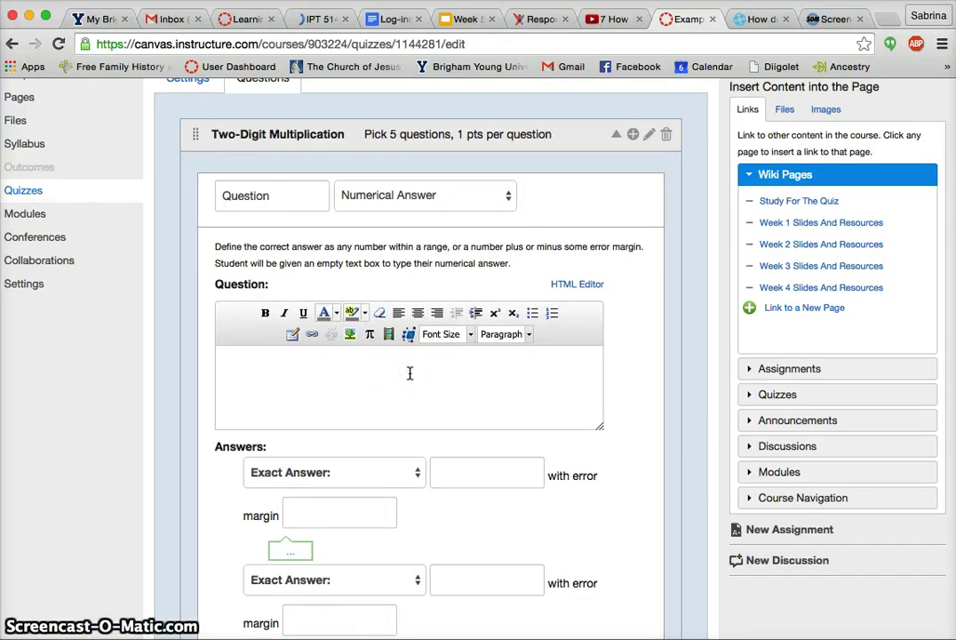
text(54 x 16 =)
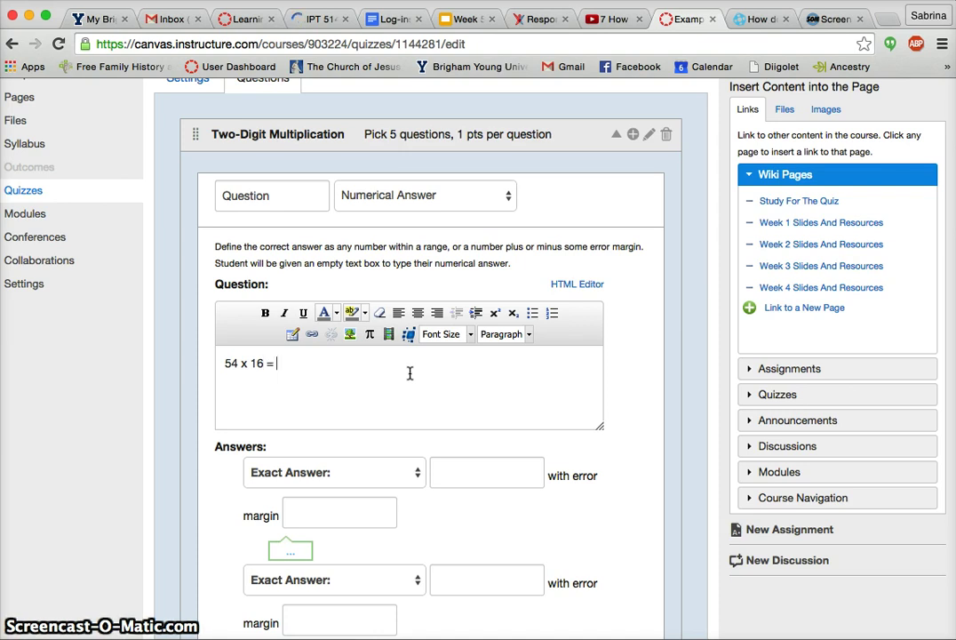
key(F12)
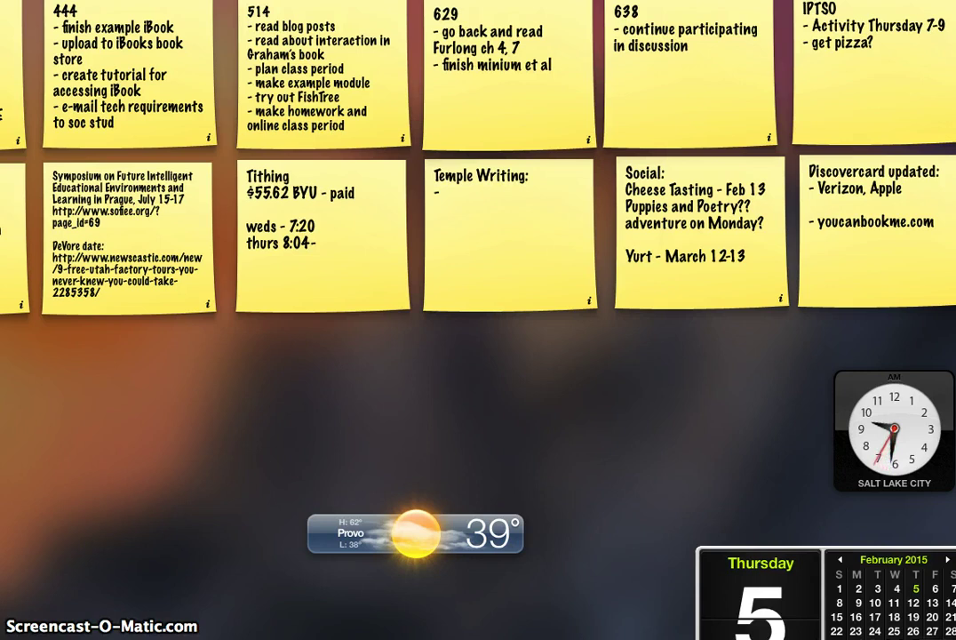
key(F12)
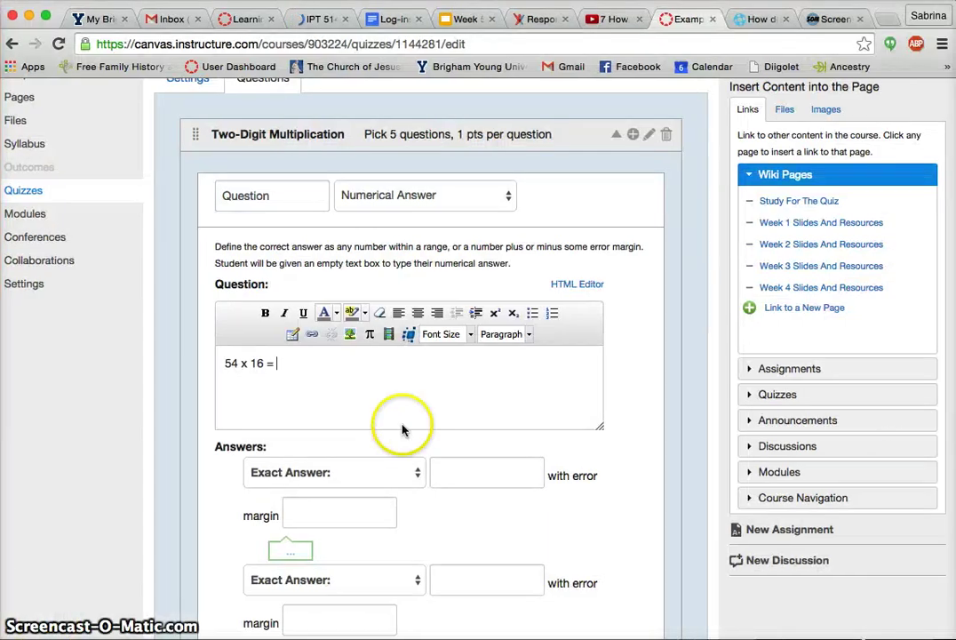
- Set 864 as the exact answer, with an error margin of 2
click(488, 483)
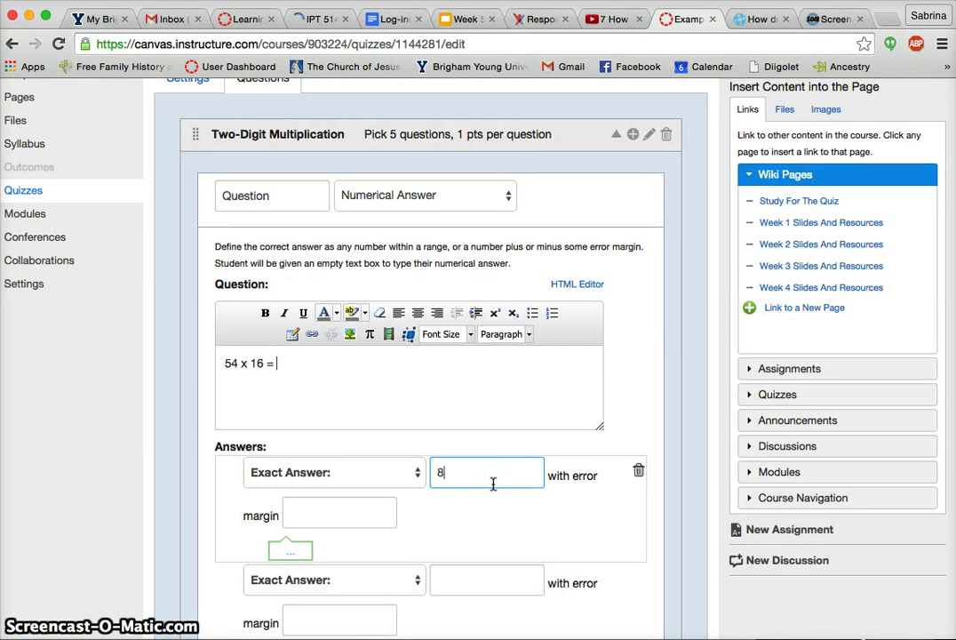
text(864)
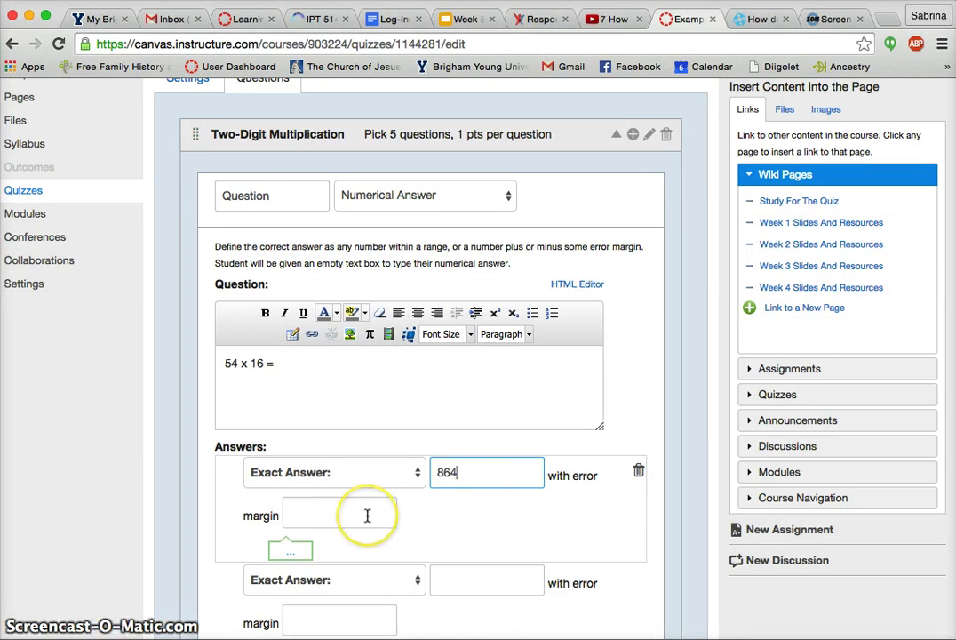
scroll(366, 515, down, 1)
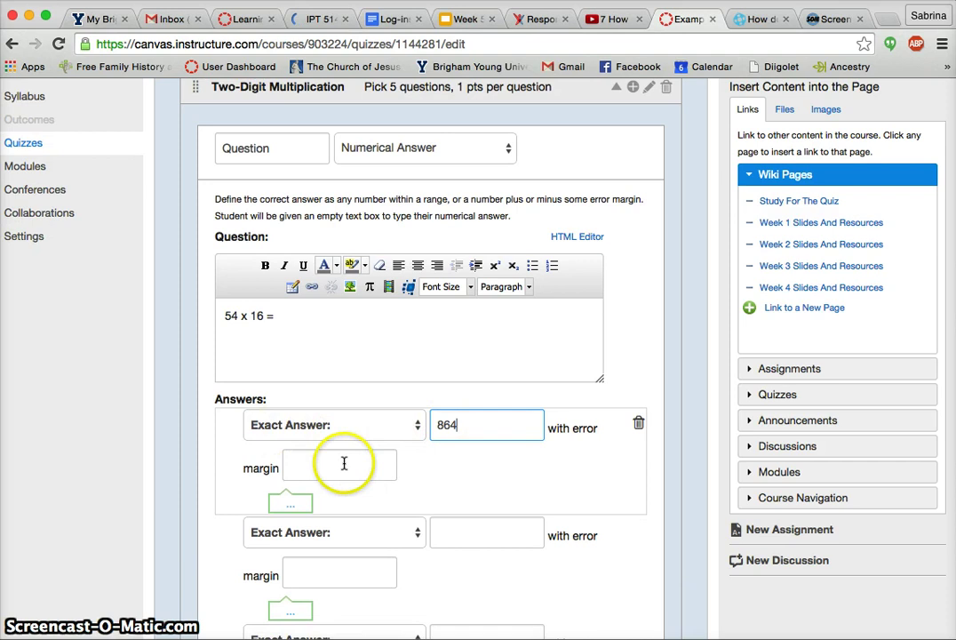
click(415, 427)
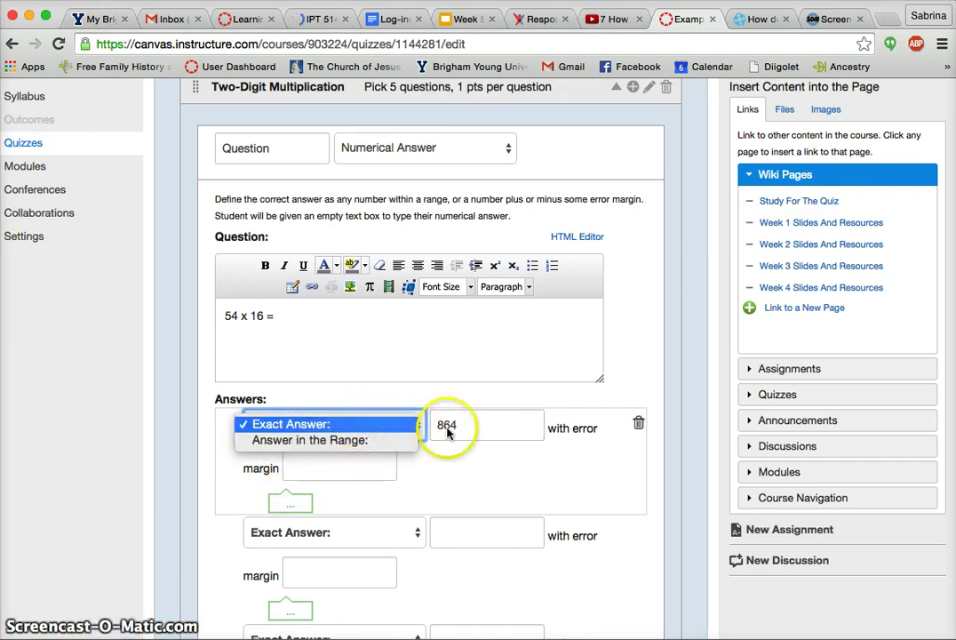
click(477, 433)
click(452, 427)
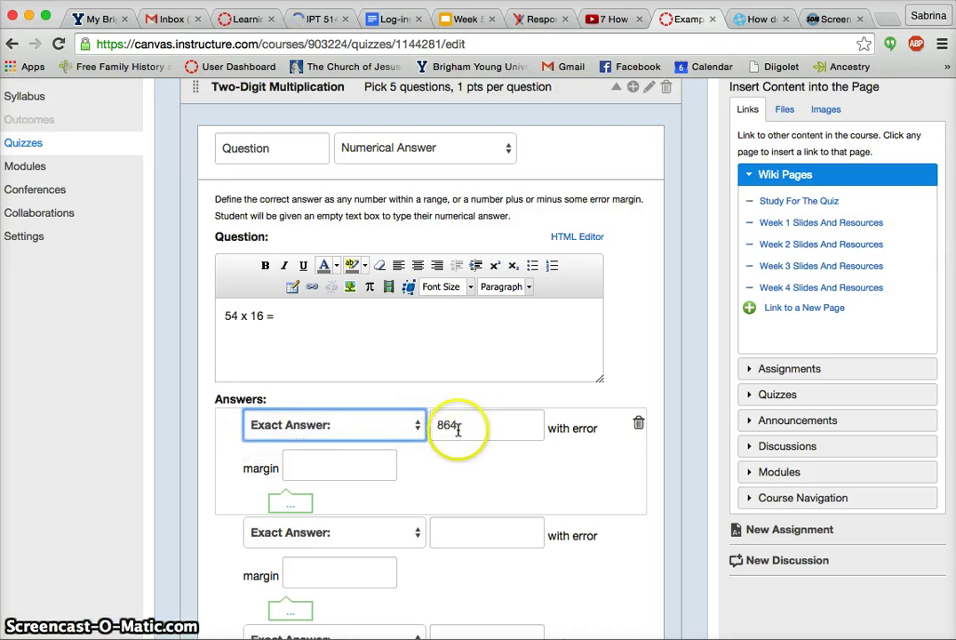
click(330, 465)
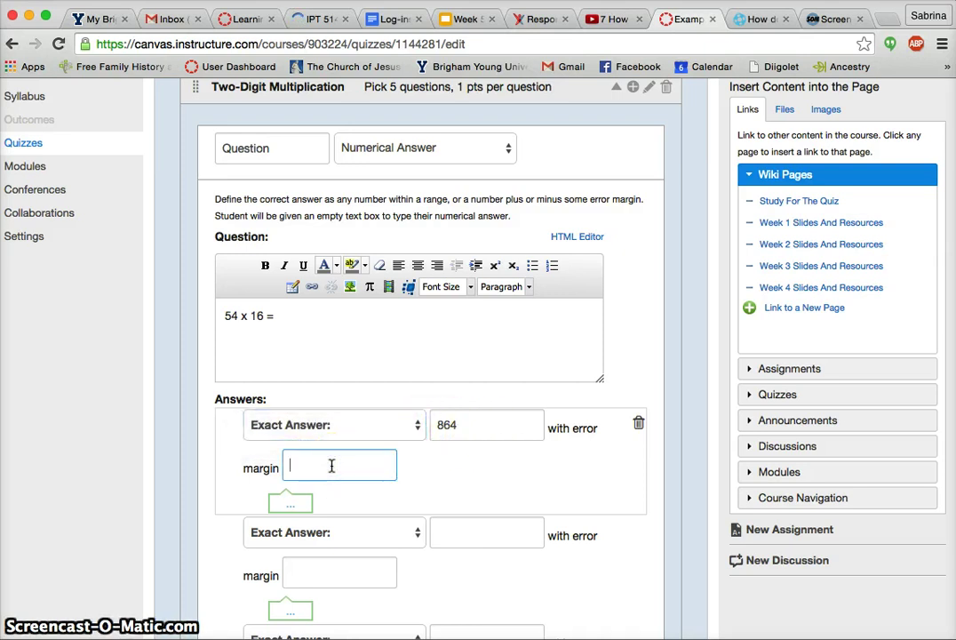
text(2)
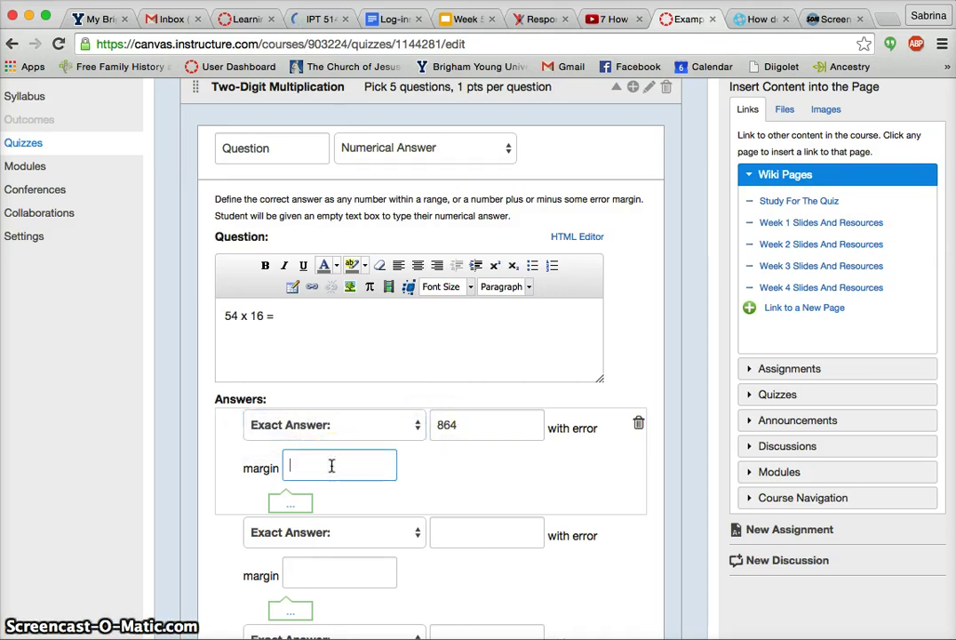
- Add the comment 'Great job! Keep it up!' to the 864 correct answer
click(293, 502)
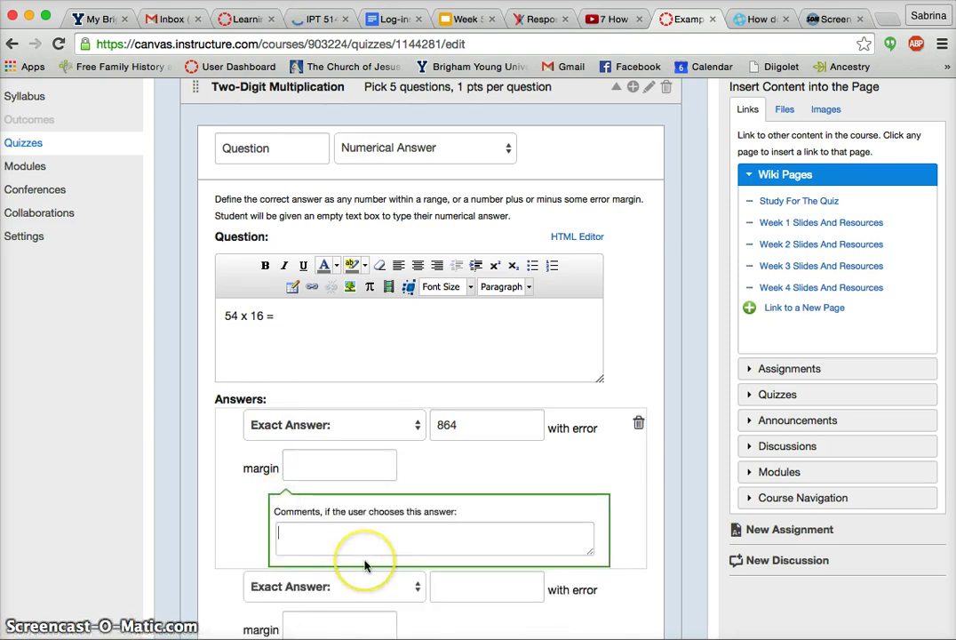
text(Great job! Keep it up!)
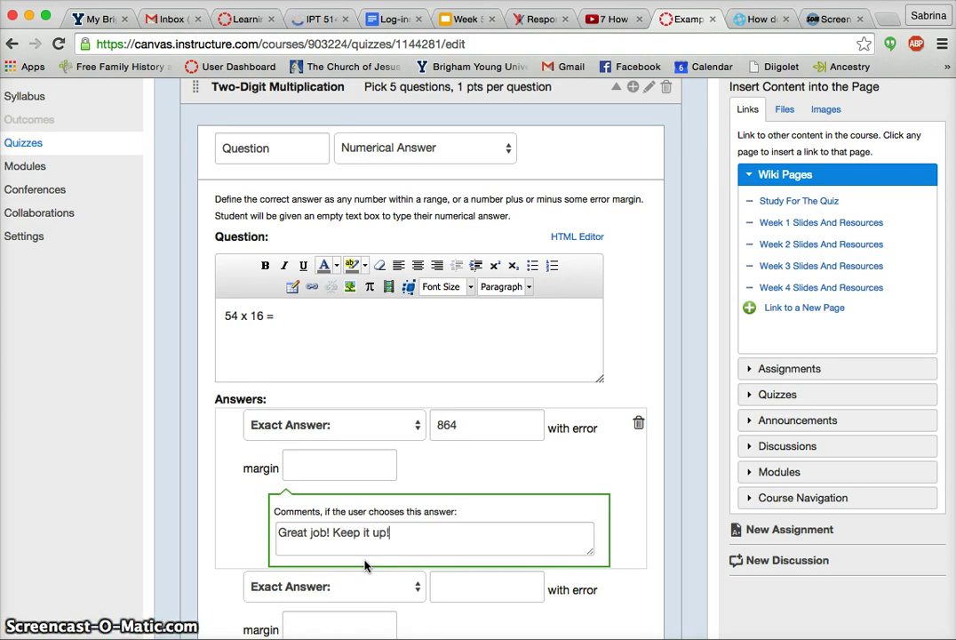
click(494, 474)
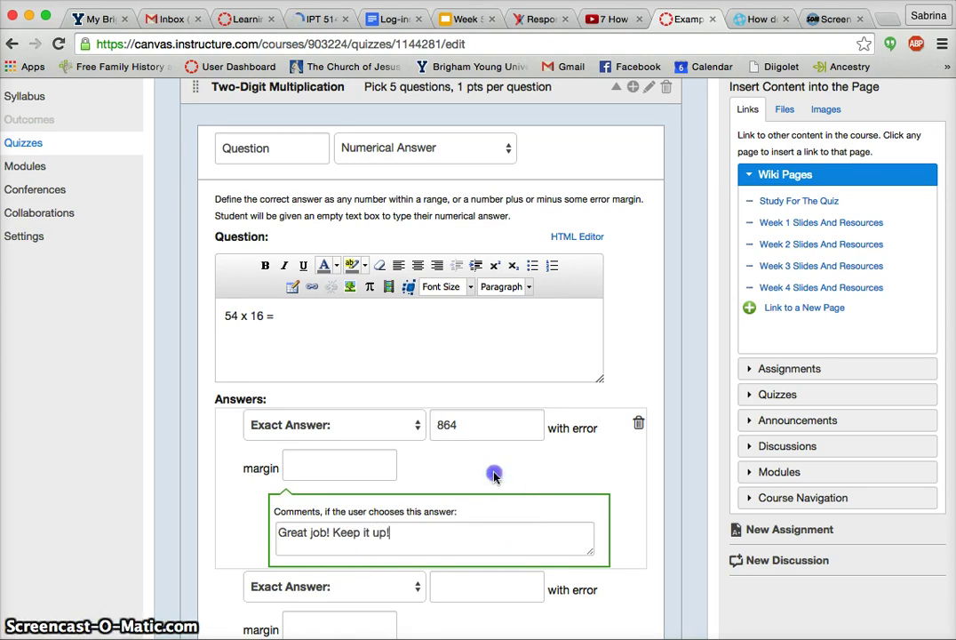
scroll(494, 478, down, 1)
scroll(495, 478, down, 5)
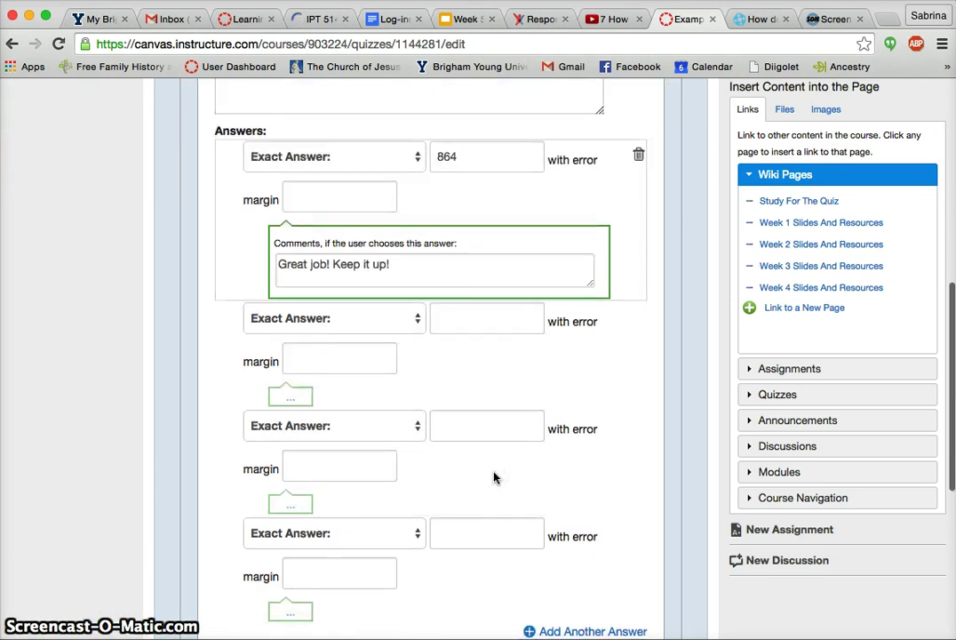
- Add wrong-answer feedback pointing to the two-digit multiplication tutorial, then update the question
click(391, 120)
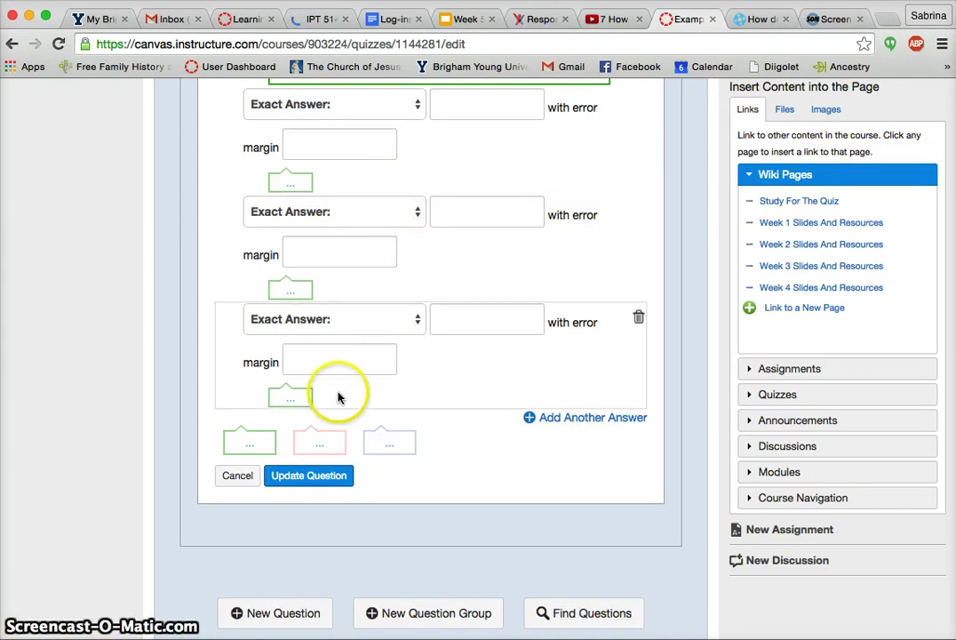
click(317, 444)
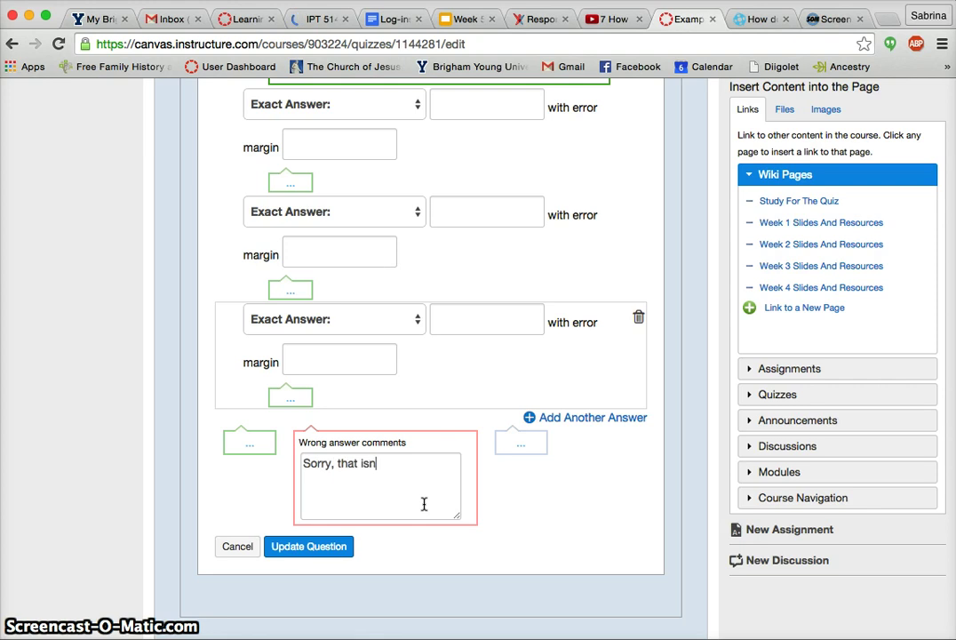
text(Sorry, that isn't correct. Please go back)
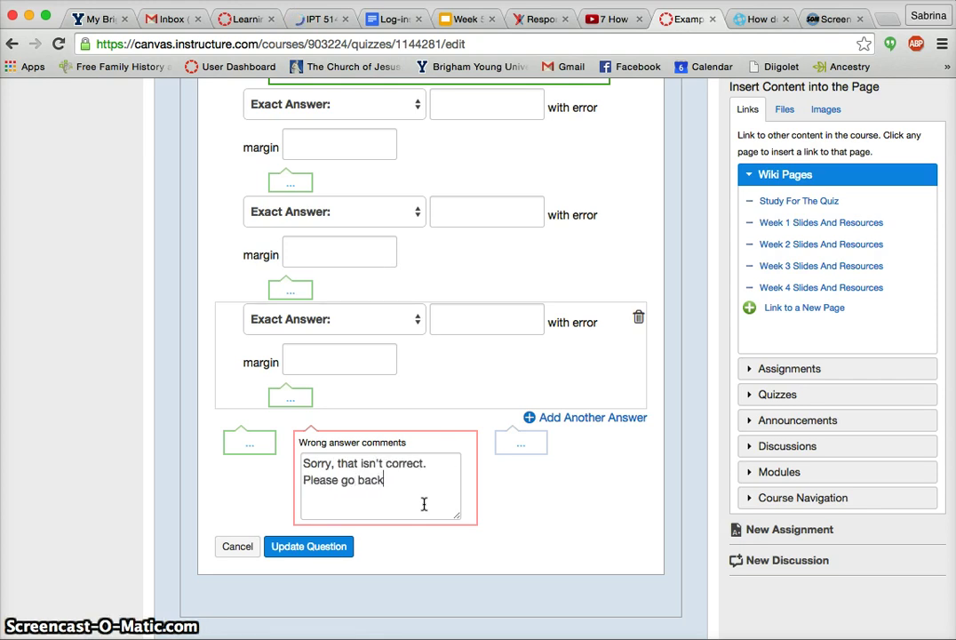
text( and watch the tutorial on two-d)
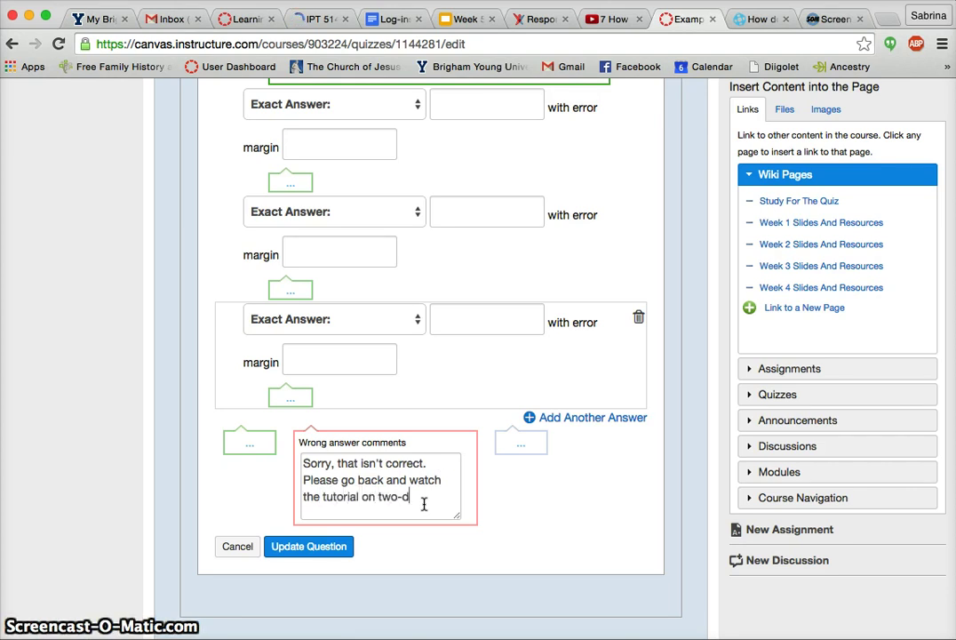
text(igit multiplication and try again. :))
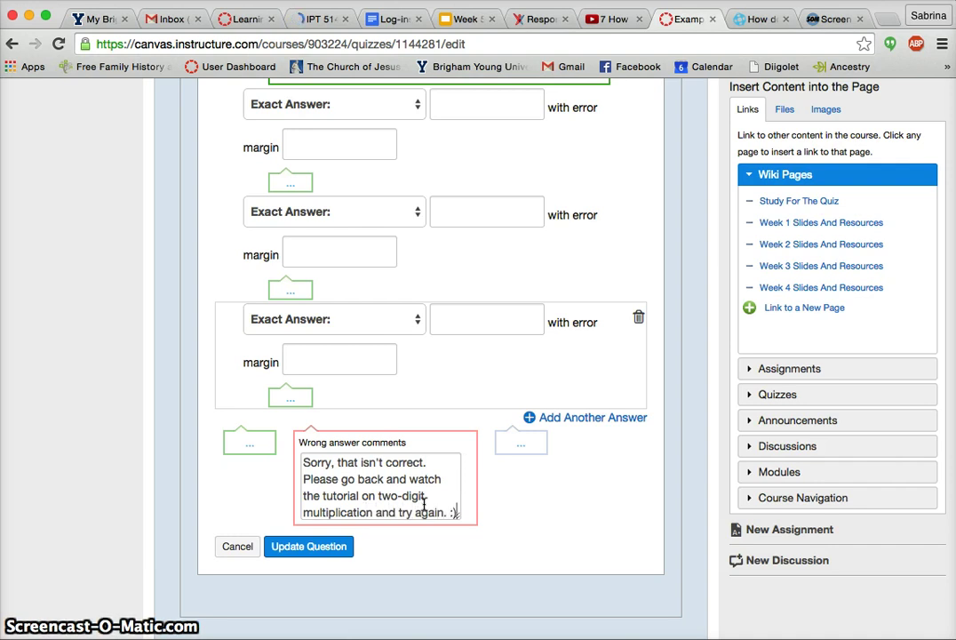
click(454, 515)
click(317, 549)
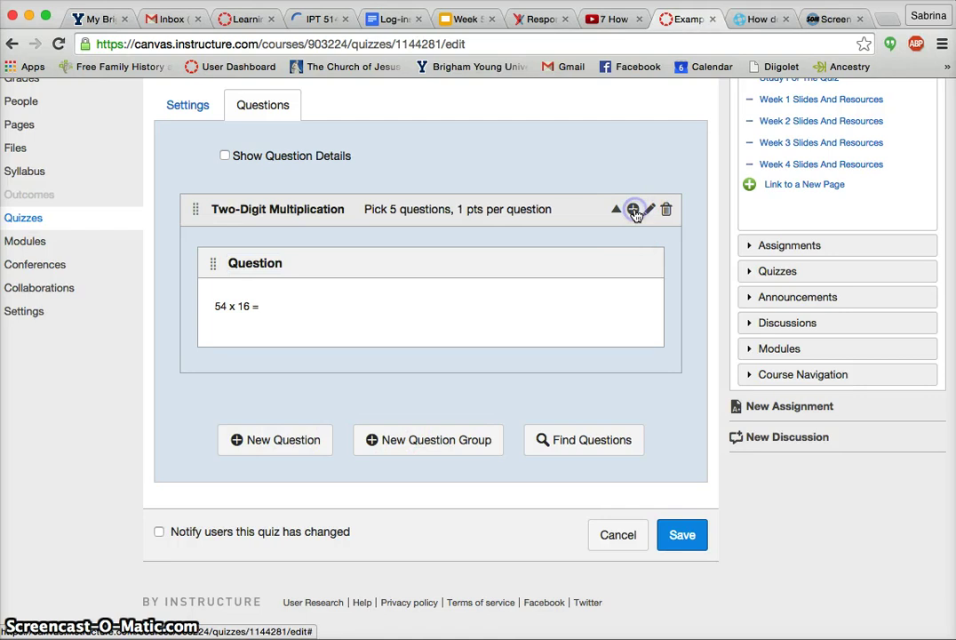
- Save Example Quiz from the bottom of the quiz editor
click(537, 354)
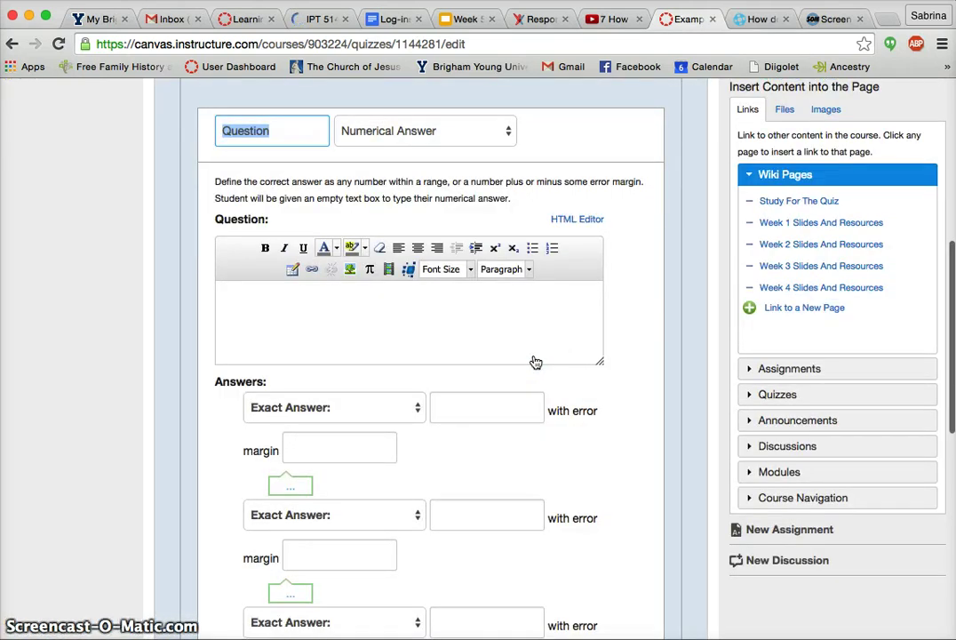
scroll(533, 362, down, 10)
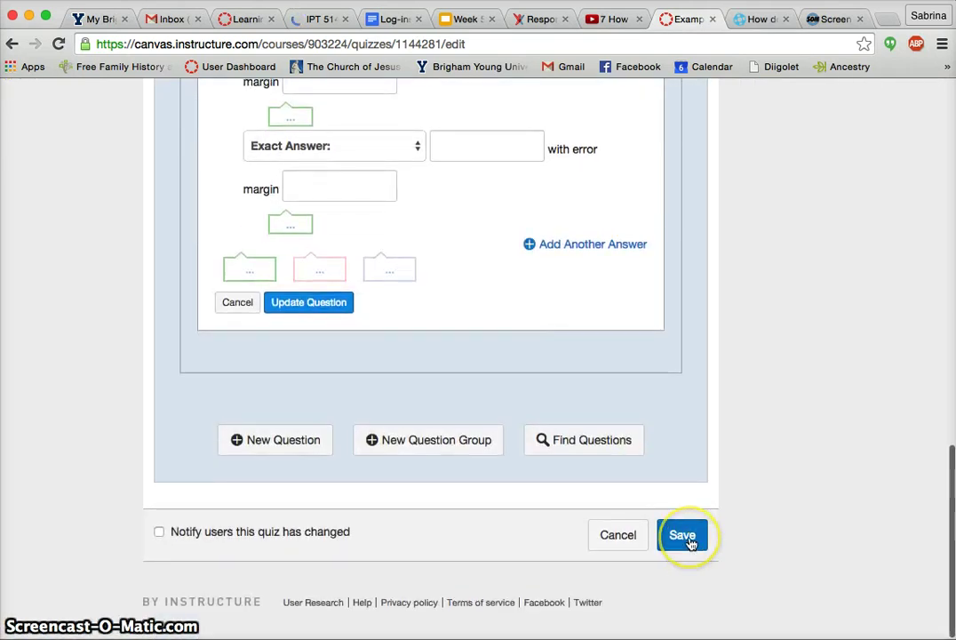
scroll(573, 411, up, 10)
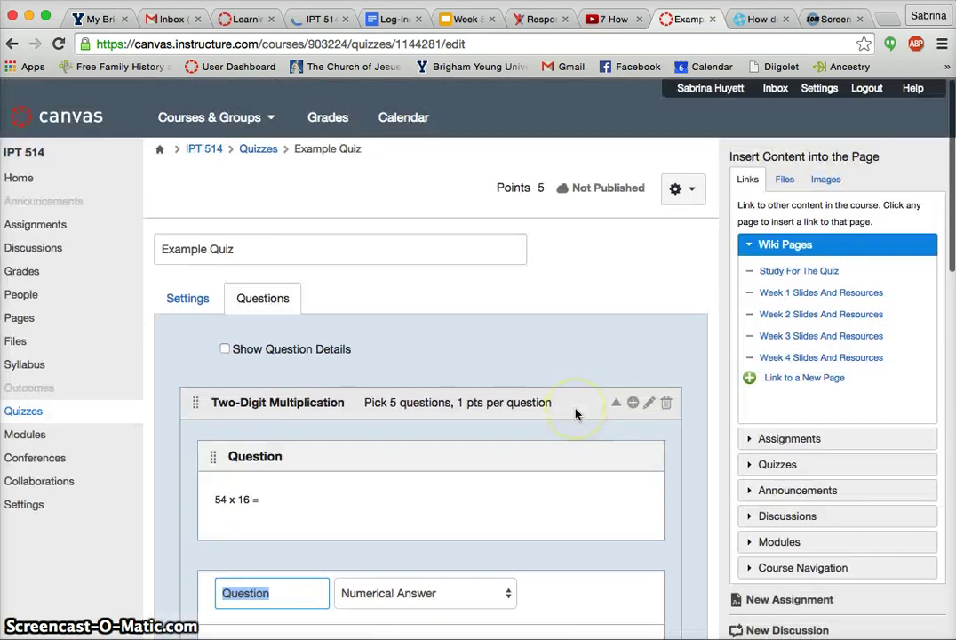
scroll(570, 300, down, 10)
click(680, 533)
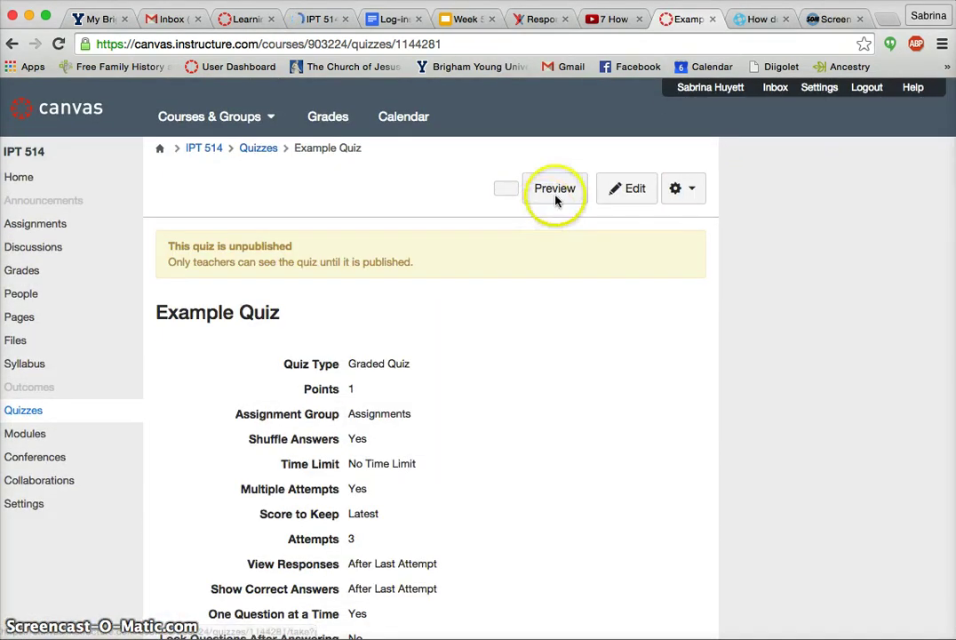
- Preview Example Quiz as a student, showing the 54 x 16 = question worth 1 pt
click(555, 193)
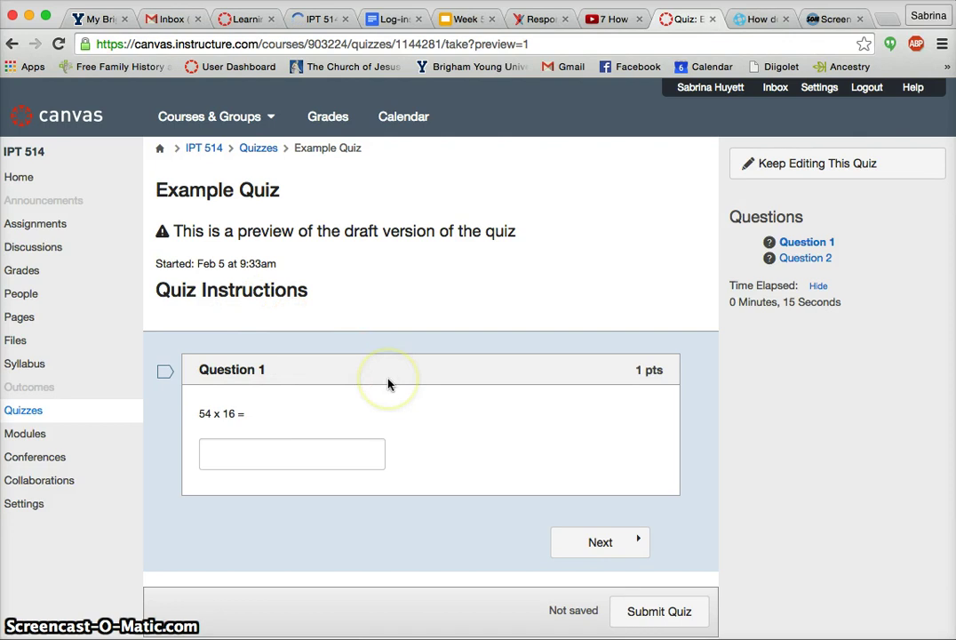
scroll(388, 382, down, 3)
click(542, 389)
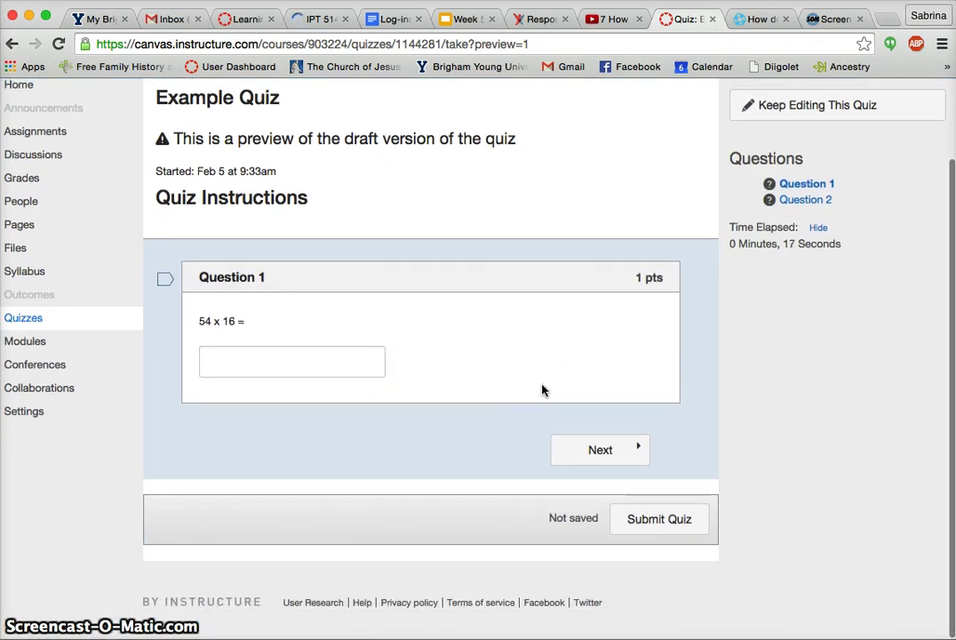
scroll(542, 388, up, 1)
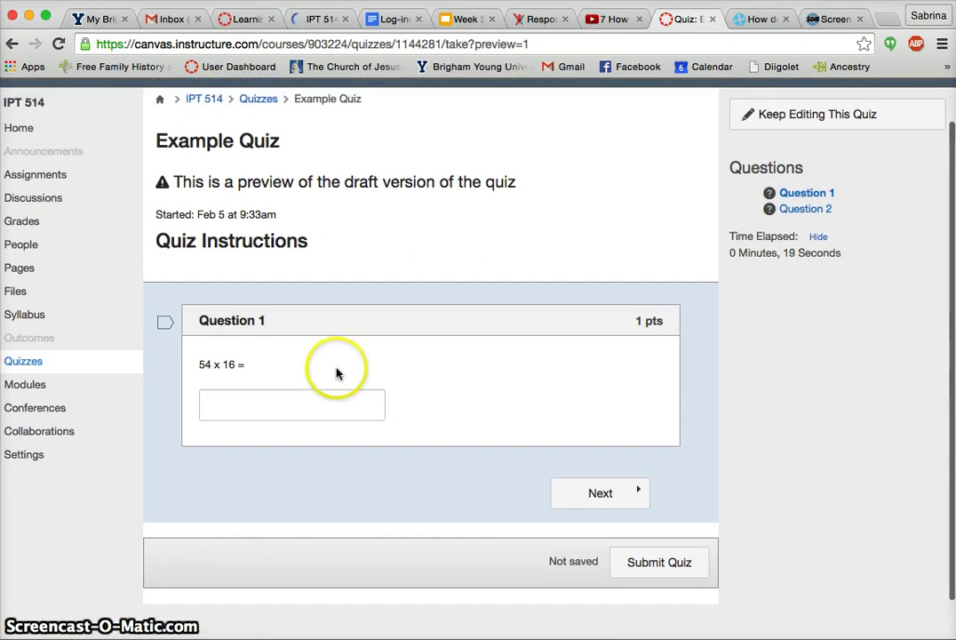